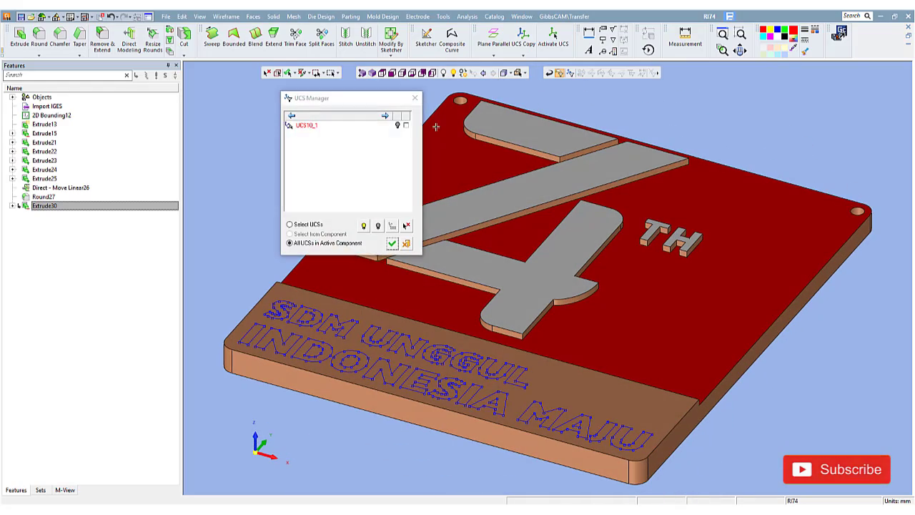
Create a new coordinate system, UCS31, at the centre of the plaque's geometry
left_click(226, 16)
left_click(289, 67)
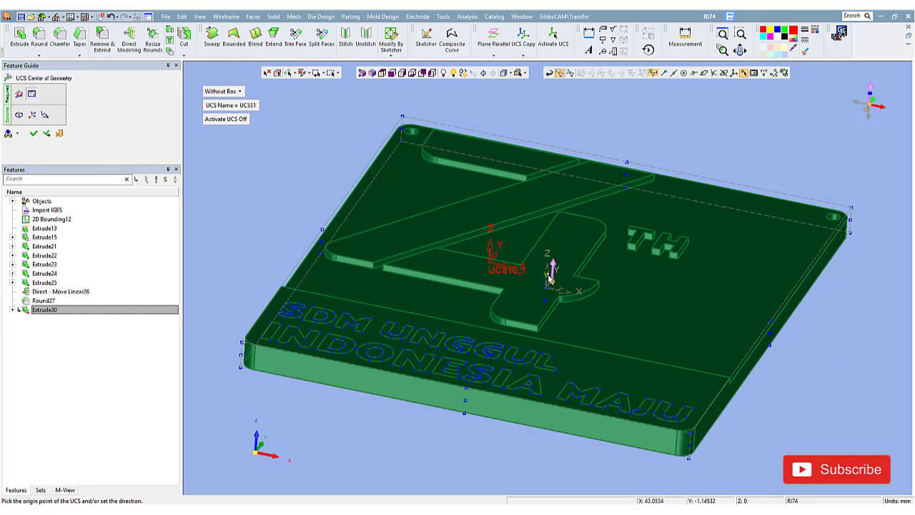
middle_click(601, 185)
Make UCS31 the active coordinate system and bring up the File menu
right_click(589, 146)
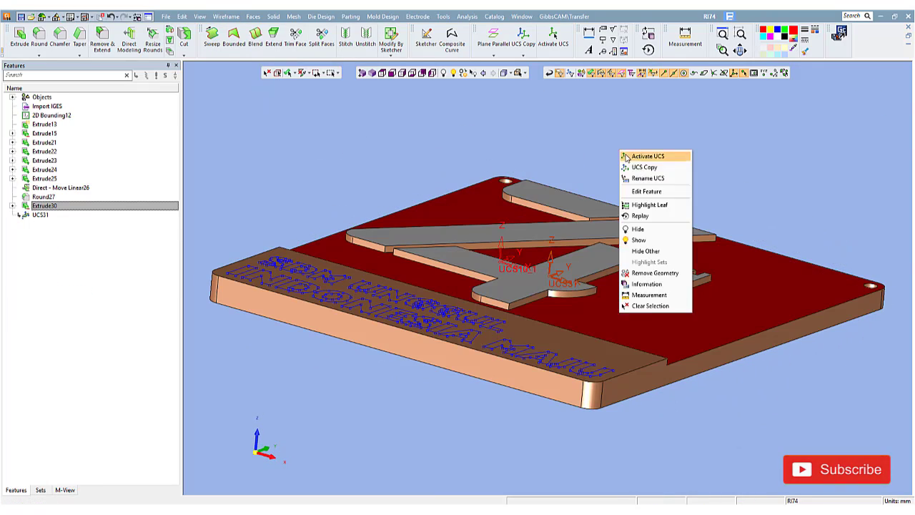
left_click(608, 153)
left_click(382, 72)
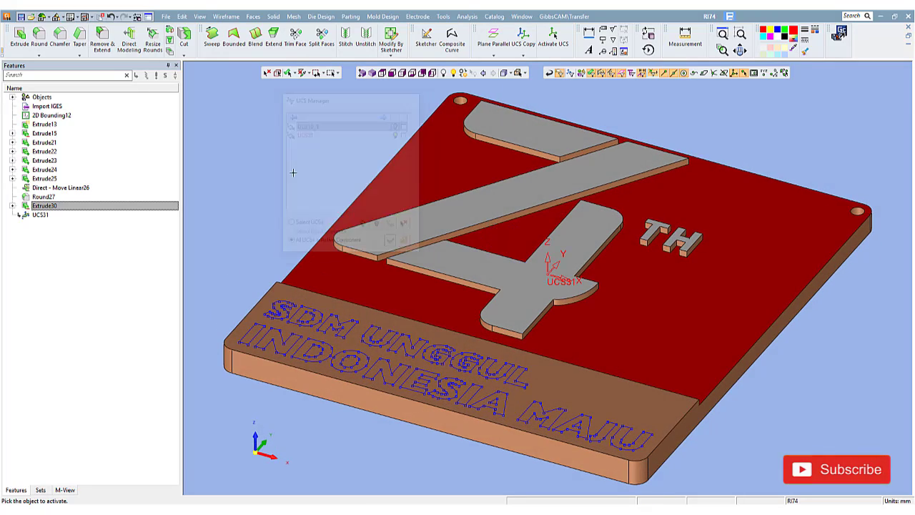
left_click(166, 16)
left_click(167, 17)
Export the plaque model to a new NC document
left_click(167, 17)
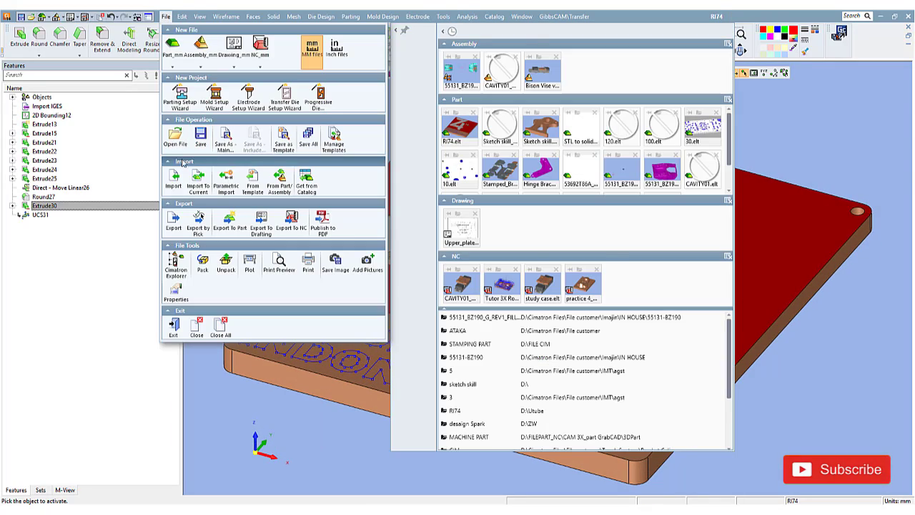
left_click(285, 221)
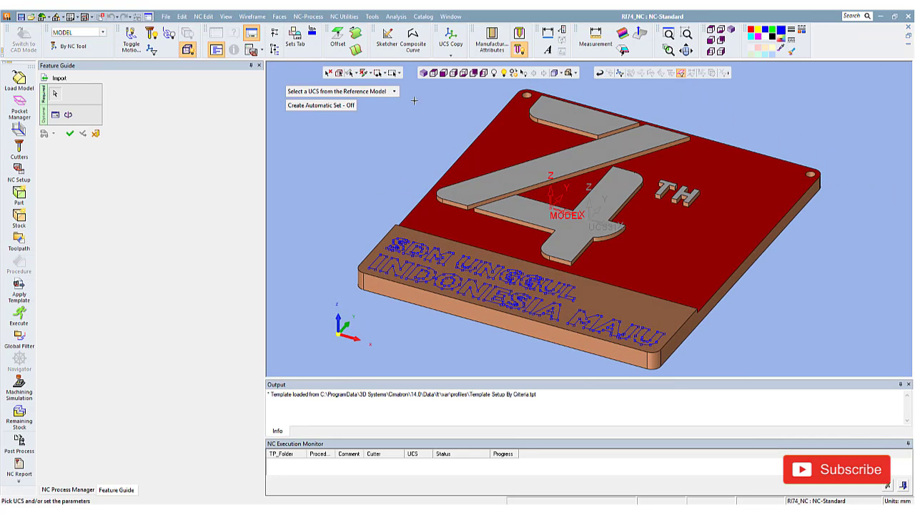
left_click(71, 133)
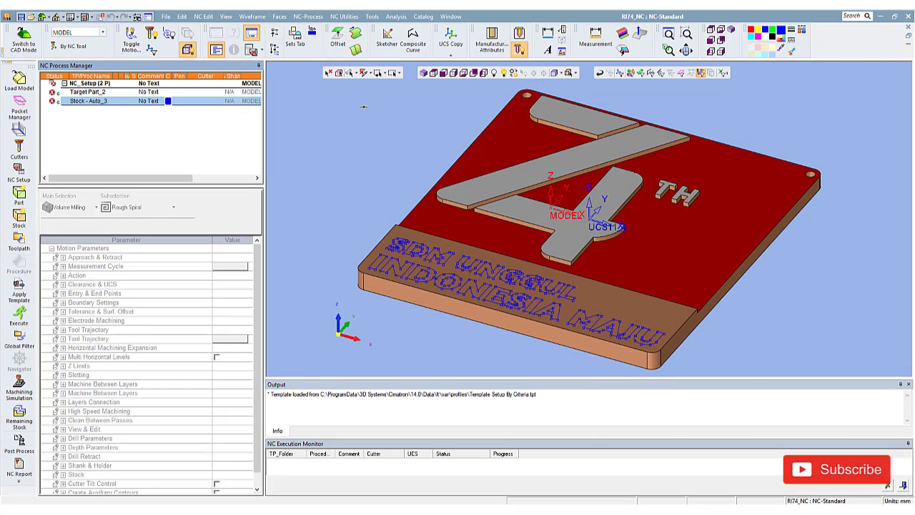
Link the imported model to the reference model's active UCS
left_click(24, 34)
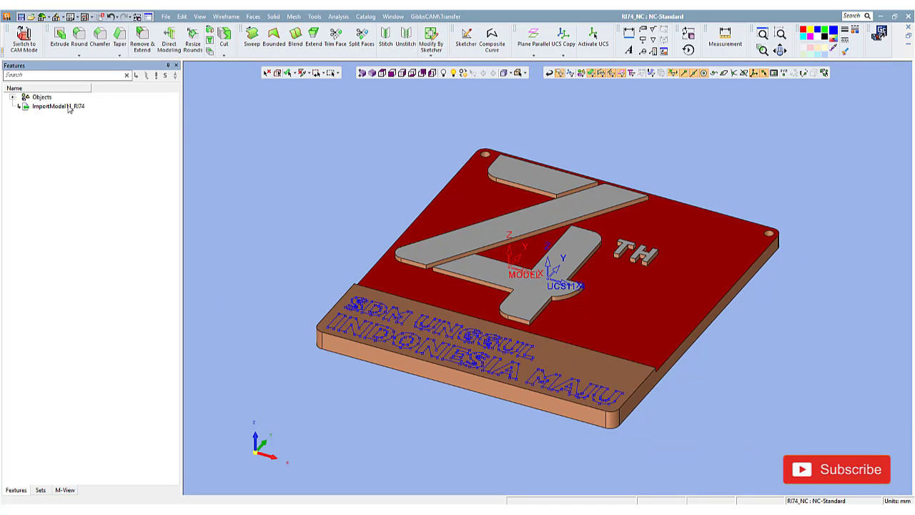
right_click(76, 106)
left_click(81, 110)
left_click(317, 90)
left_click(250, 102)
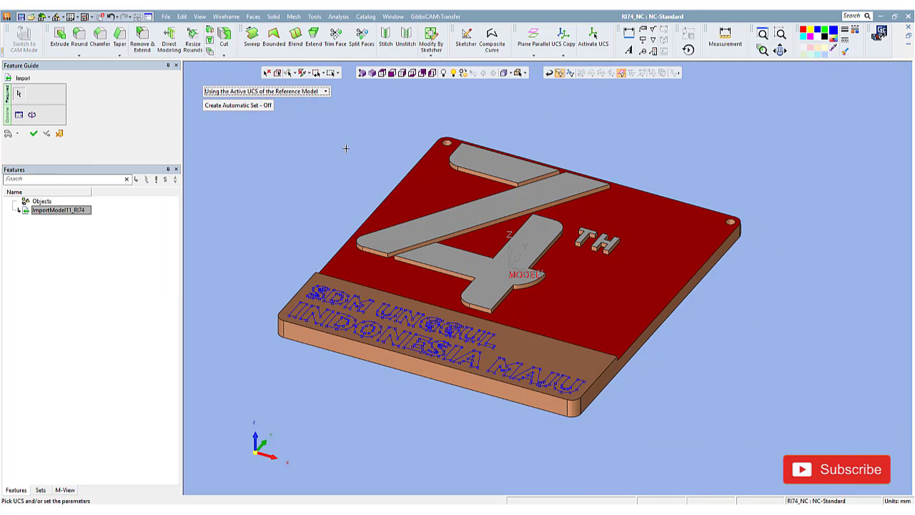
middle_click(322, 175)
left_click(23, 37)
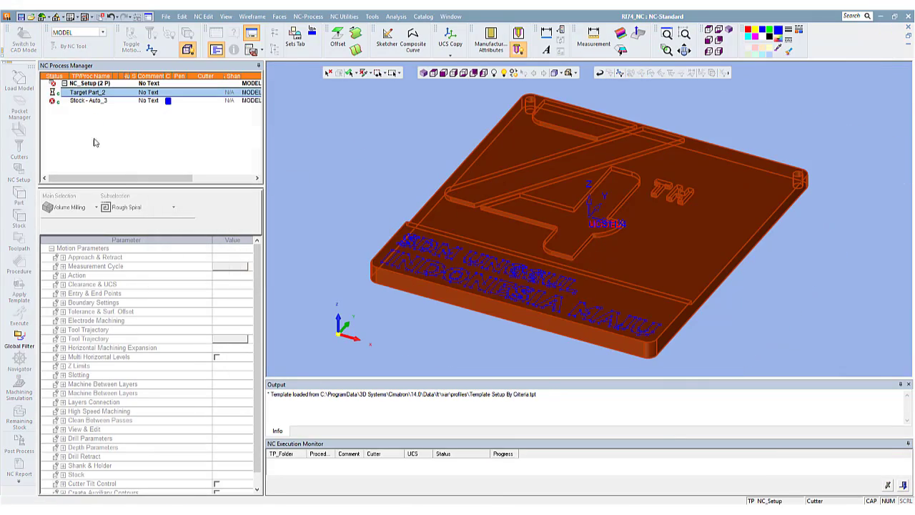
Calculate the automatic stock and create the 3-axis toolpath TP_MODEL
left_click(446, 75)
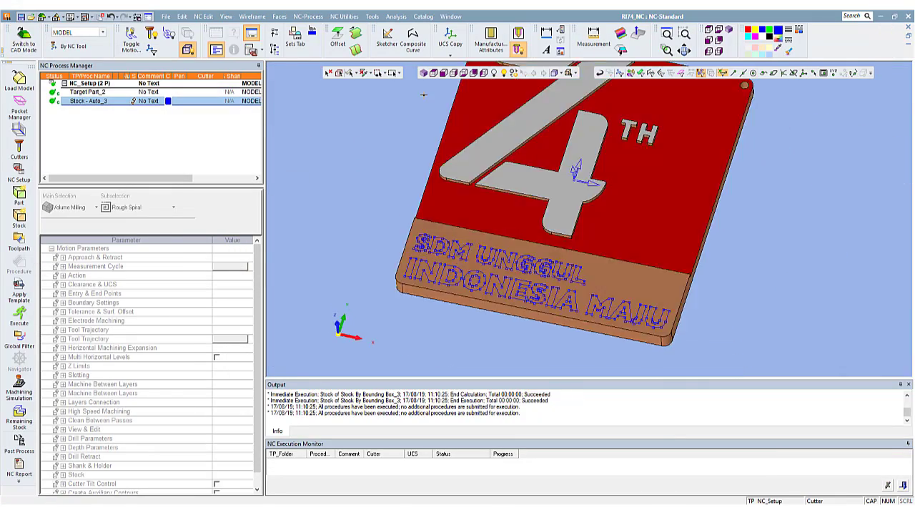
left_click(19, 239)
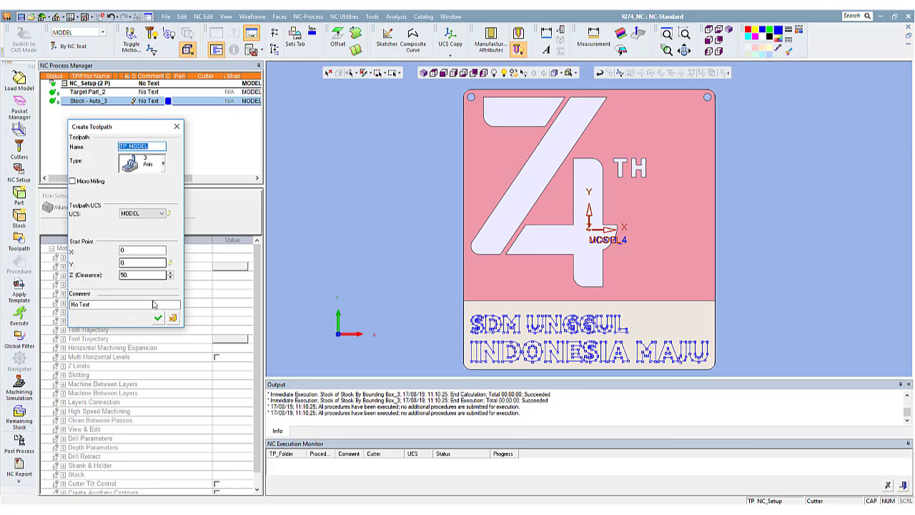
left_click(157, 317)
left_click(423, 73)
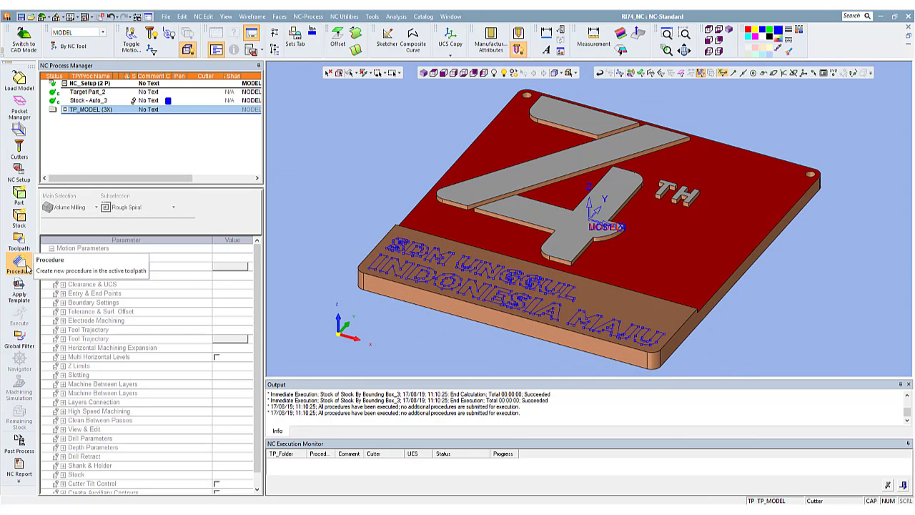
left_click(18, 261)
Start a 2.5-axis Facing procedure
left_click(96, 206)
left_click(72, 272)
left_click(139, 207)
left_click(127, 273)
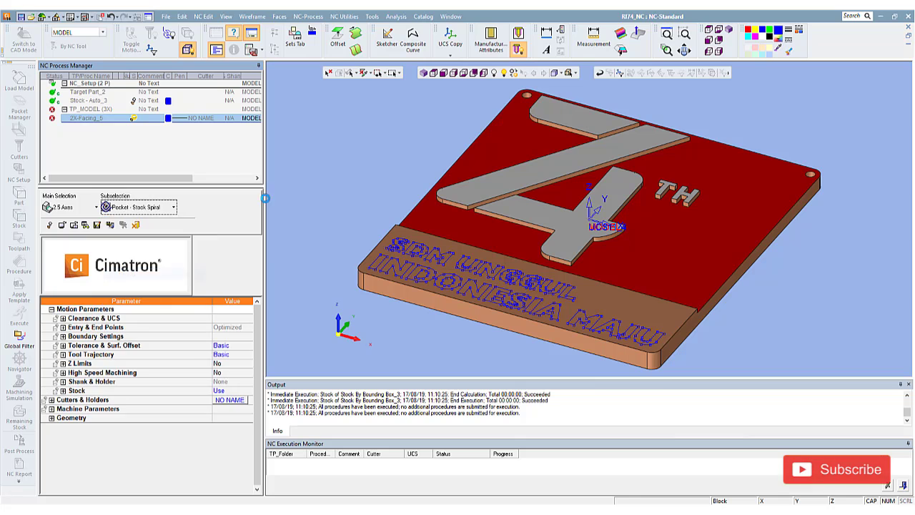
right_click(315, 149)
left_click(346, 165)
Enlarge the initial stock by XY offset 5 and Z+ 1
double_click(88, 101)
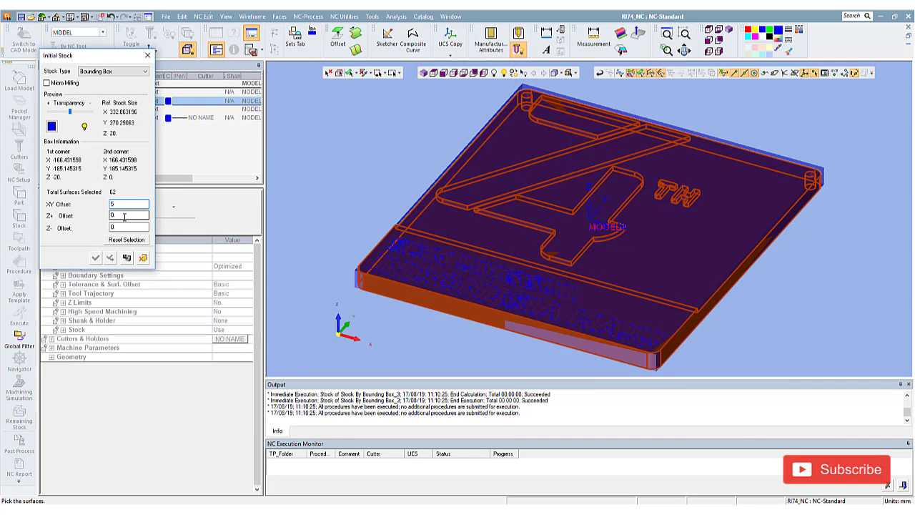
type("1")
left_click(126, 227)
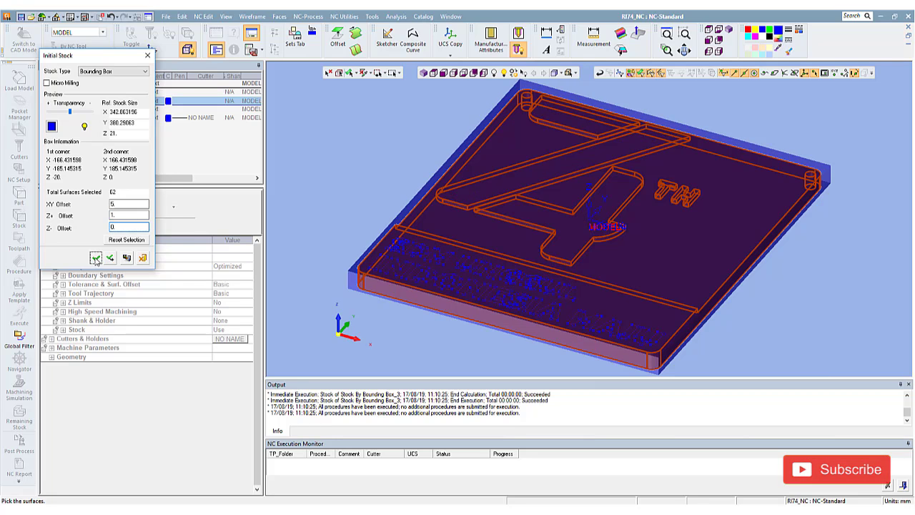
left_click(96, 259)
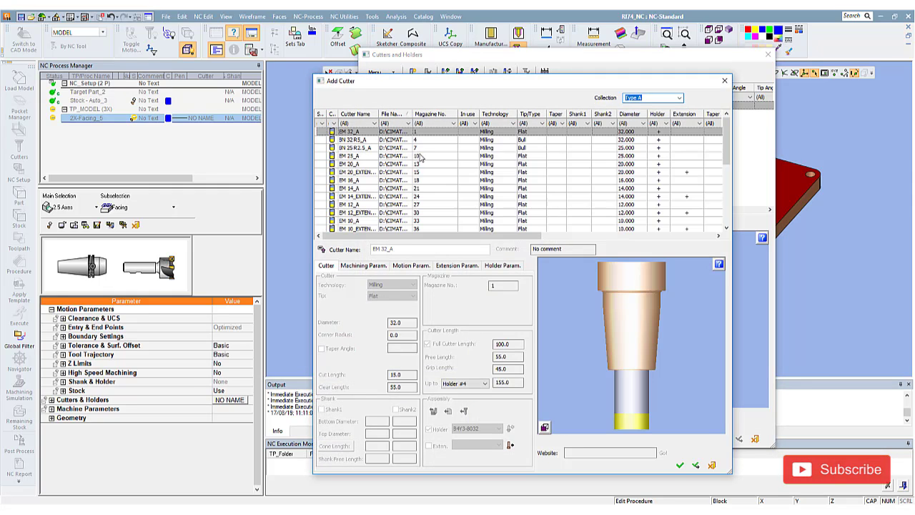
Assign cutter BN 25R2.5_A to the facing procedure
left_click(359, 140)
left_click(359, 133)
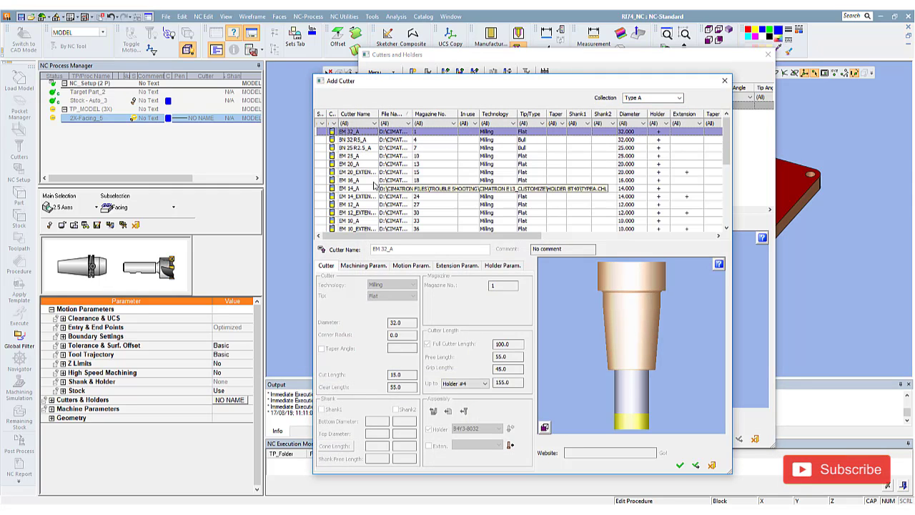
left_click(357, 156)
left_click(357, 148)
left_click(679, 465)
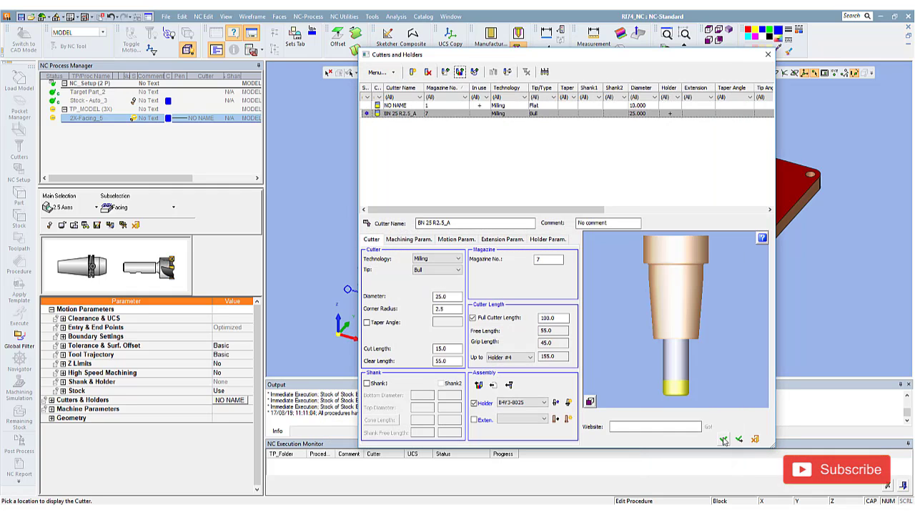
left_click(731, 451)
Take parameter values from the cutter, then save and calculate 2X-Facing_5
right_click(164, 351)
left_click(86, 366)
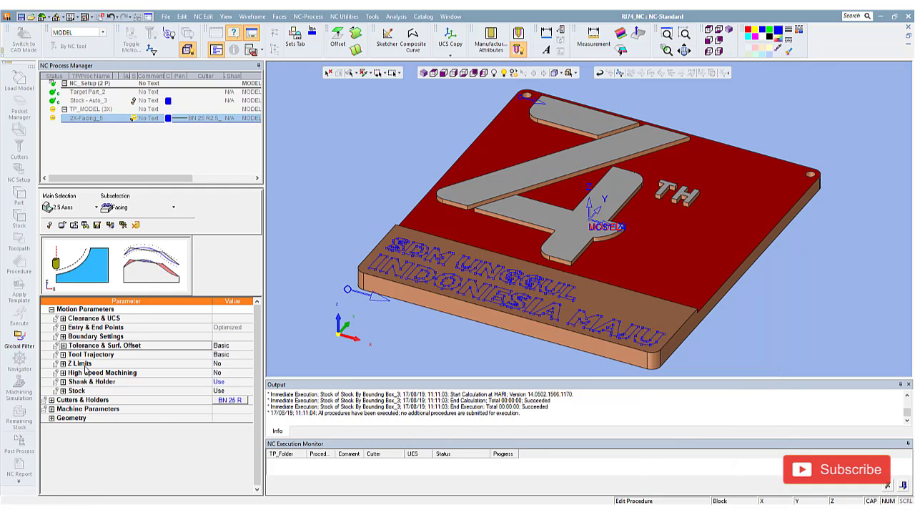
left_click(52, 409)
left_click(52, 409)
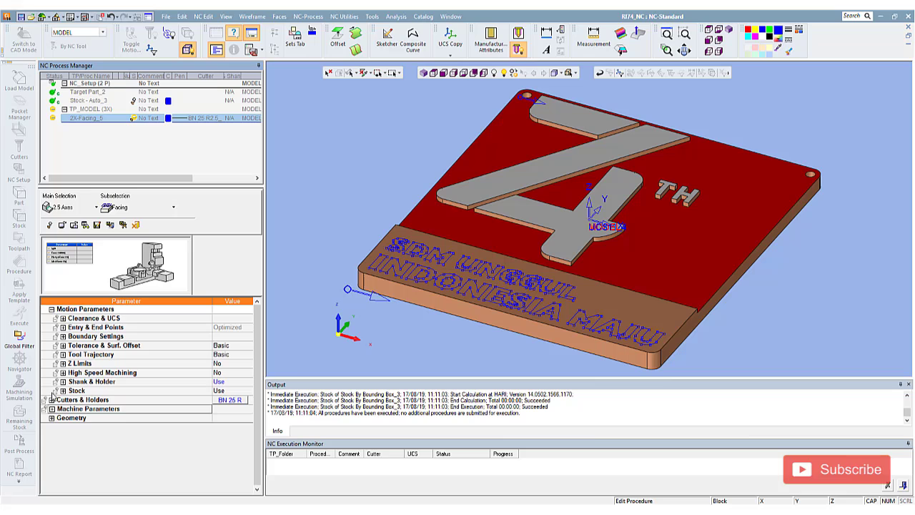
right_click(333, 134)
left_click(361, 162)
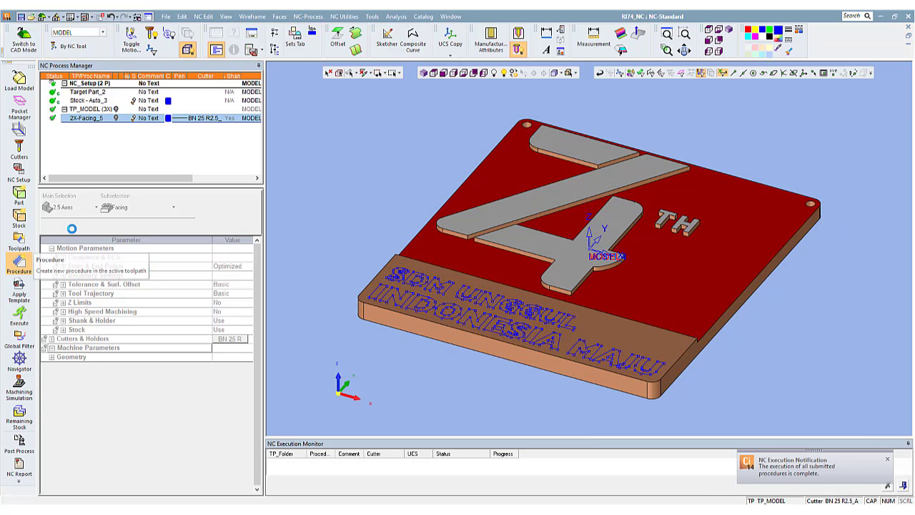
Start a 2.5-axis closed-contour profile procedure
left_click(19, 262)
left_click(138, 208)
left_click(147, 294)
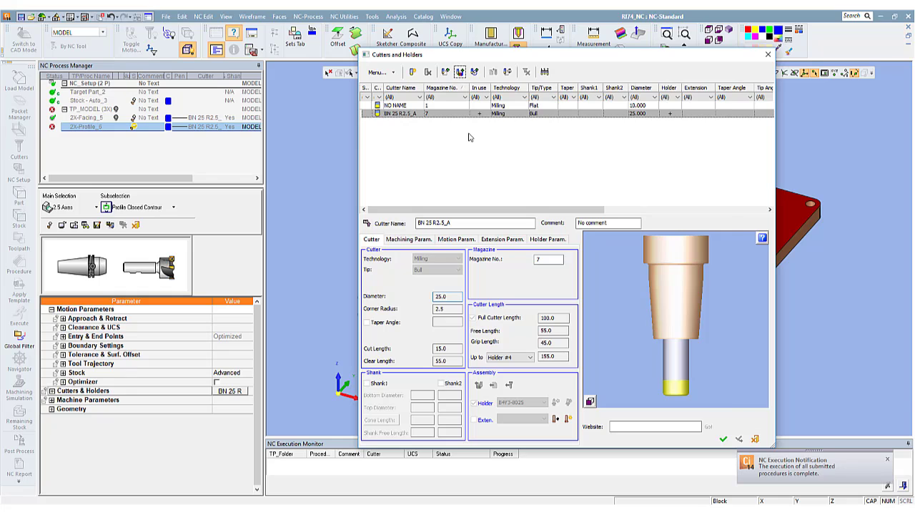
Add cutter EM 16_A in climb mode, taking only machine parameters from it
double_click(469, 137)
double_click(402, 248)
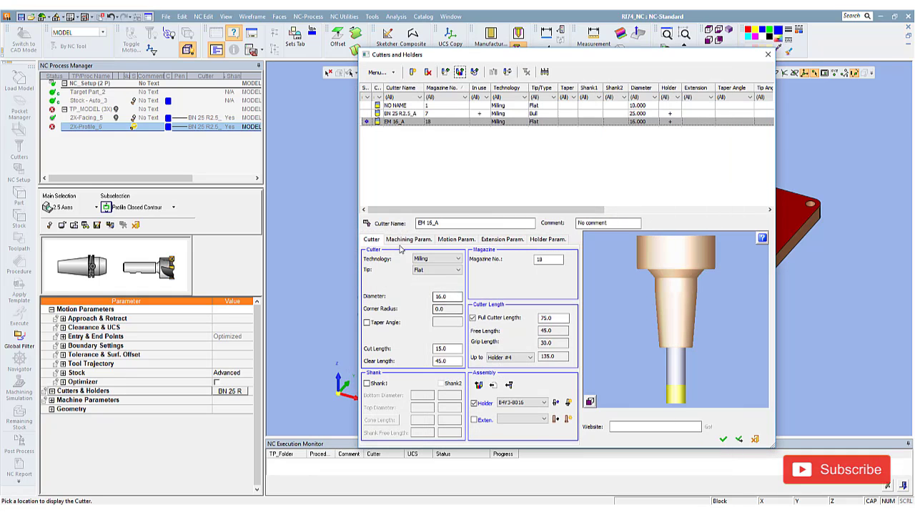
left_click(454, 240)
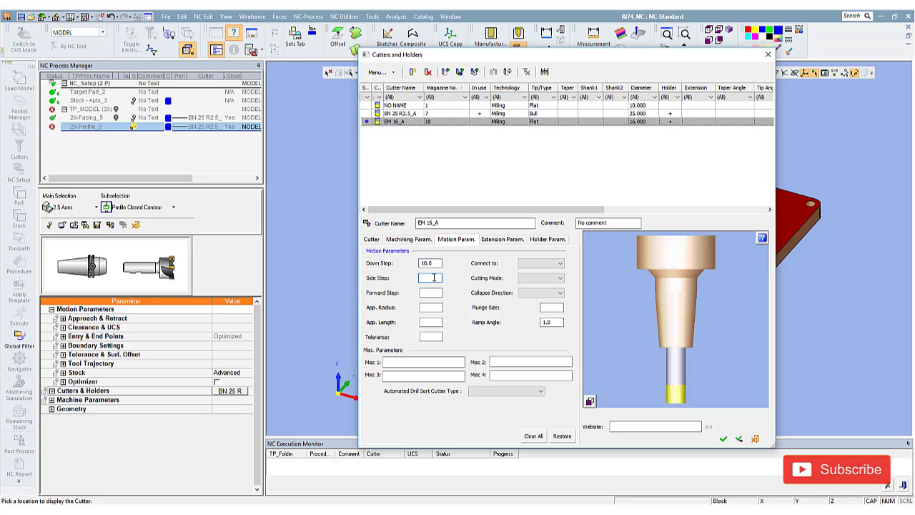
type("2")
left_click(541, 277)
left_click(533, 290)
key("Return")
right_click(180, 353)
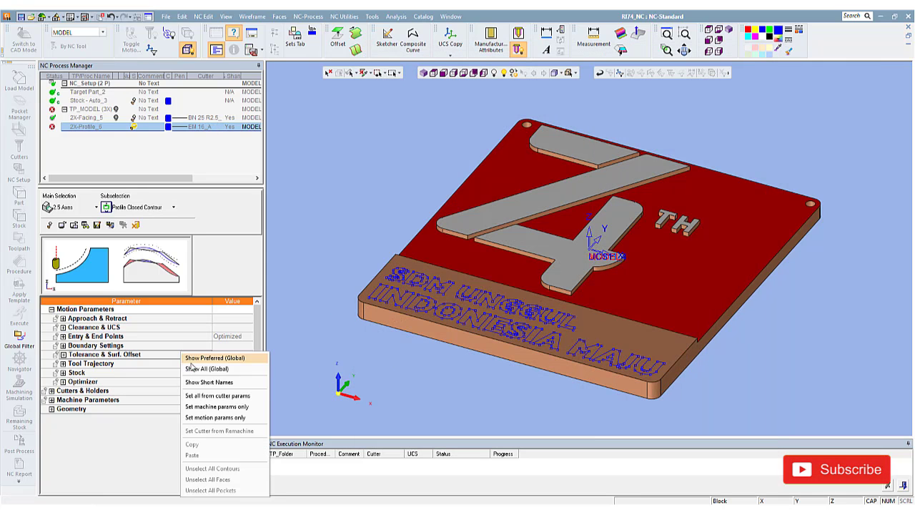
left_click(200, 406)
Chain the plate's outer edge as the profile contour with a start point on the edge
left_click(52, 409)
left_click(73, 417)
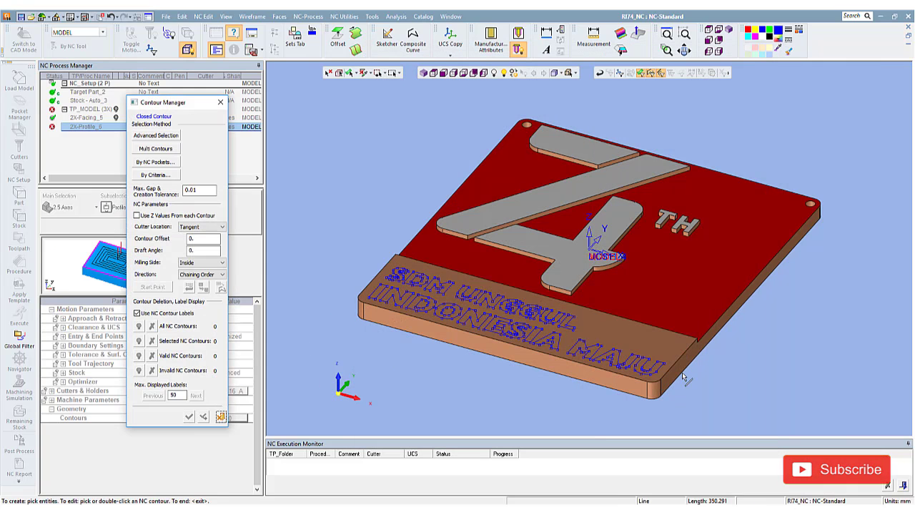
middle_click(737, 363)
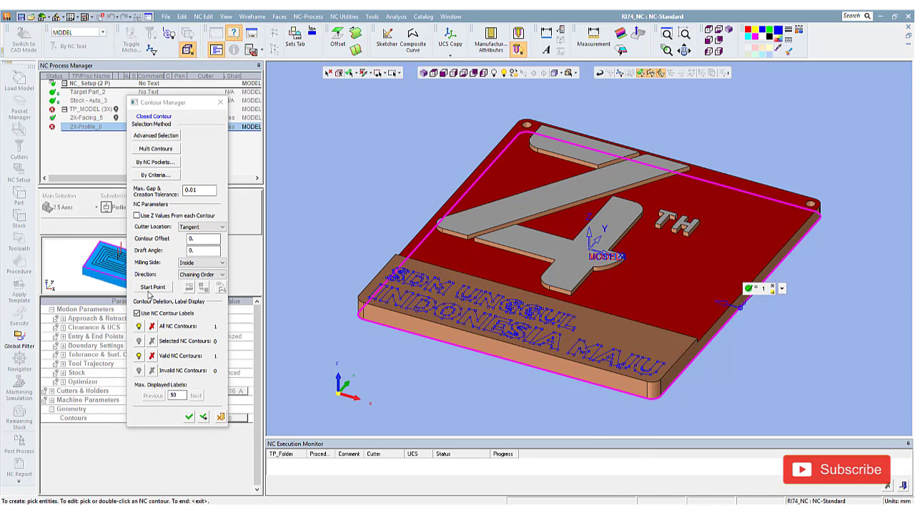
left_click(740, 304)
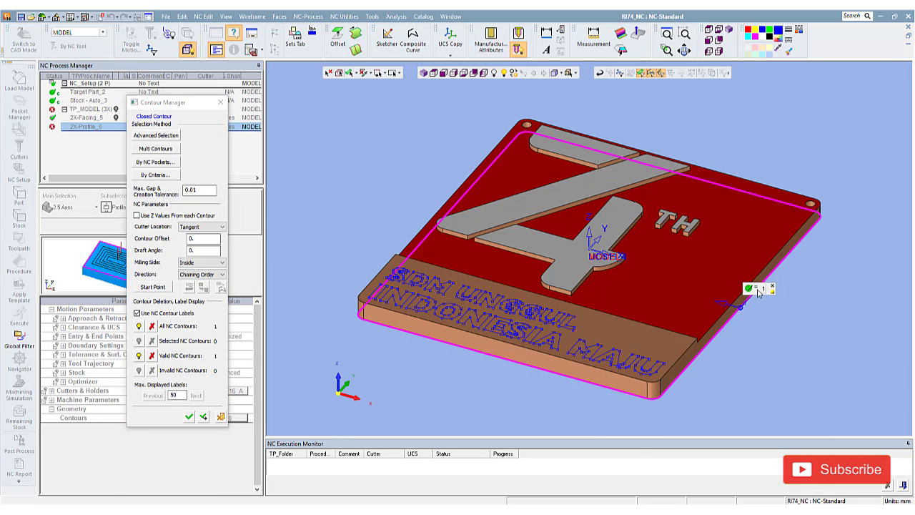
middle_click(333, 211)
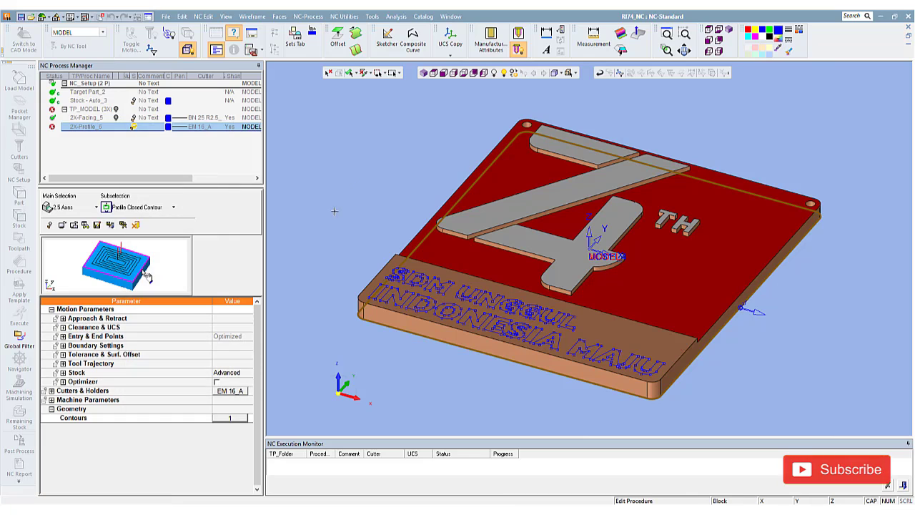
Enable Use Z Values for the contour, then save and calculate 2X-Profile_6
left_click(436, 264)
left_click(137, 215)
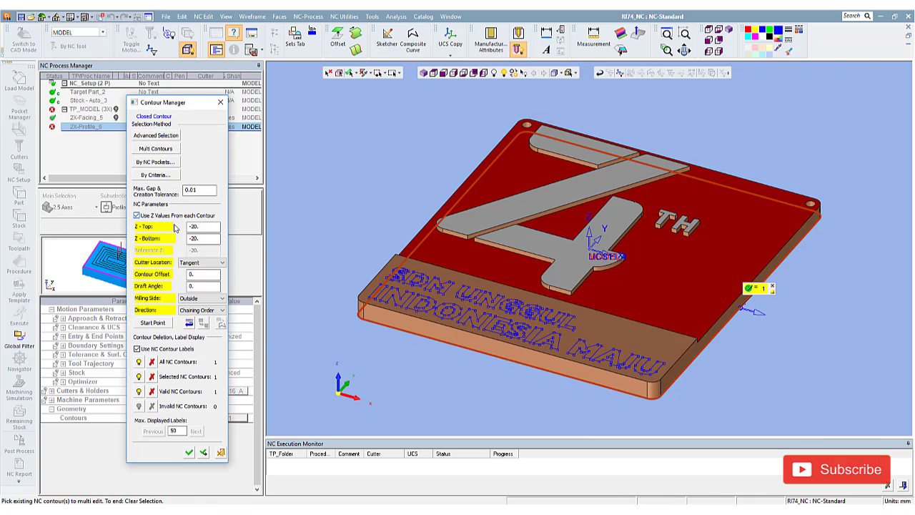
middle_click(376, 217)
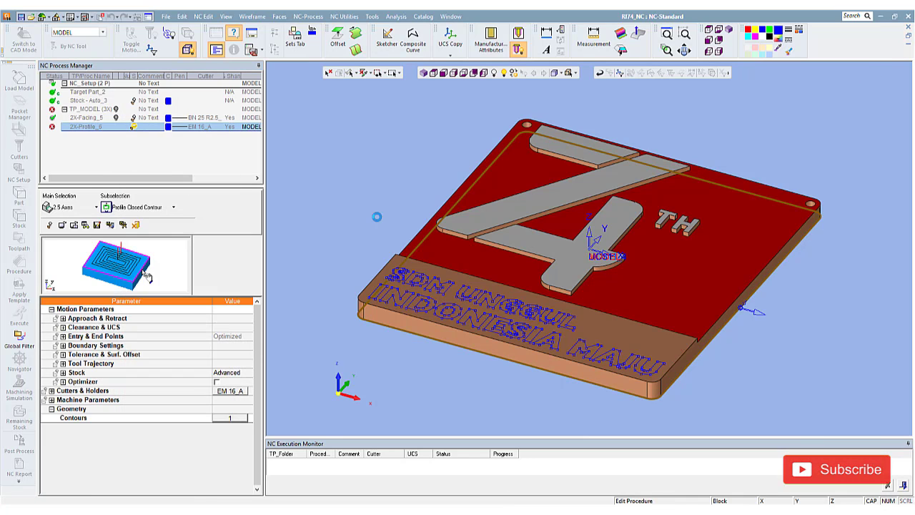
right_click(336, 160)
left_click(333, 178)
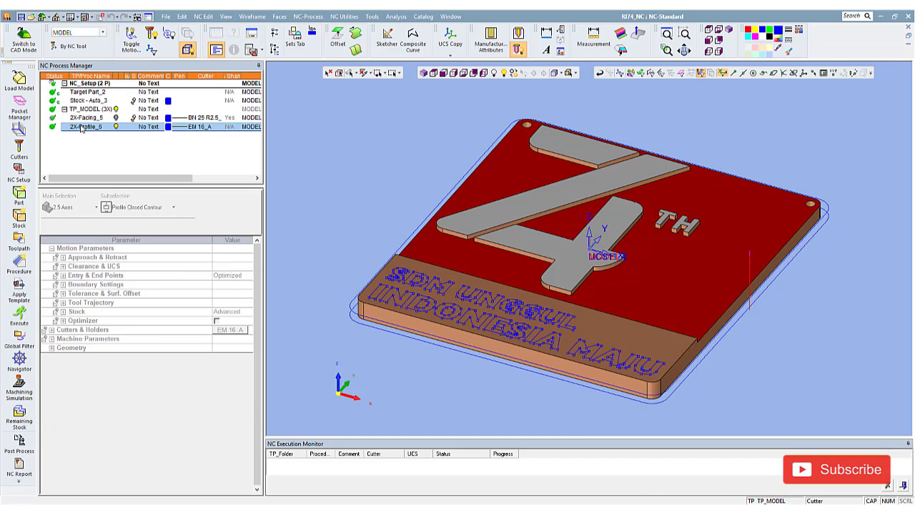
Set 2X-Profile_6's contour approach type to Tangent
double_click(82, 127)
left_click(62, 318)
left_click(229, 327)
left_click(225, 344)
left_click(229, 354)
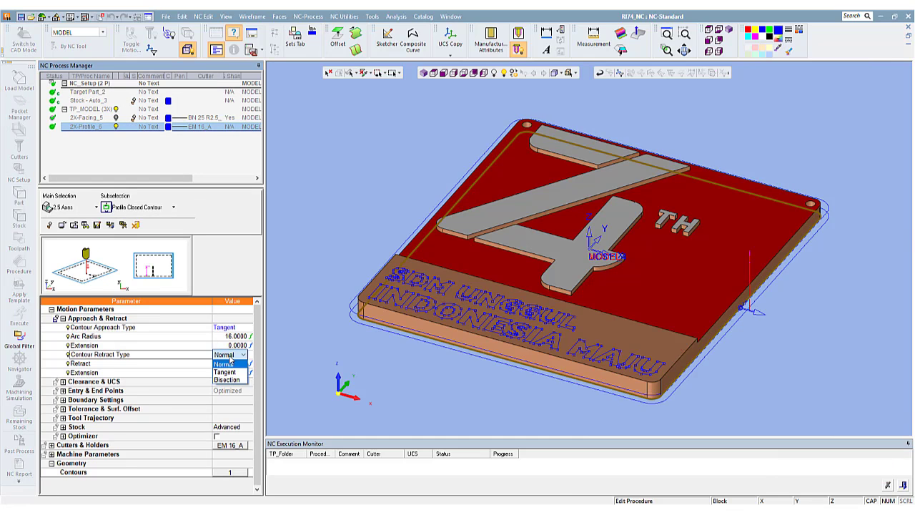
left_click(228, 364)
left_click(63, 319)
Set internal clearance to Incremental and recalculate, accepting the stock warning
left_click(63, 327)
left_click(228, 354)
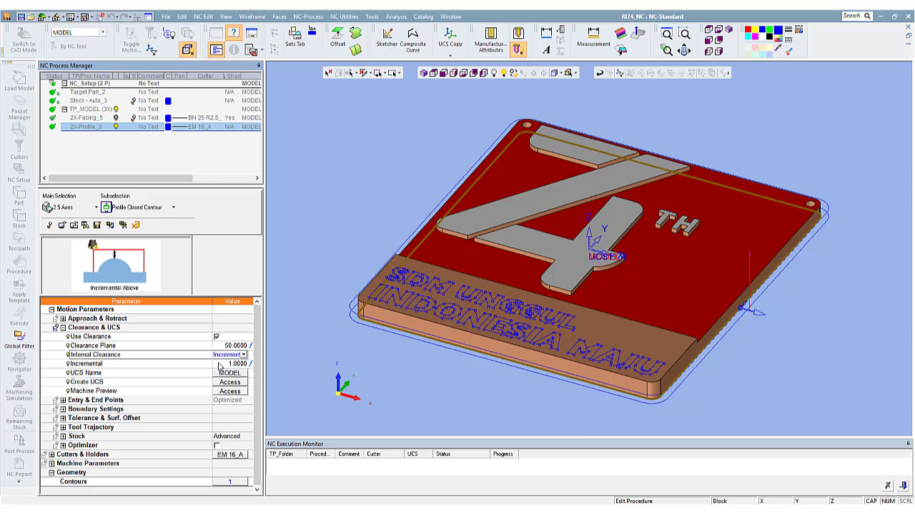
left_click(229, 372)
right_click(322, 179)
left_click(350, 208)
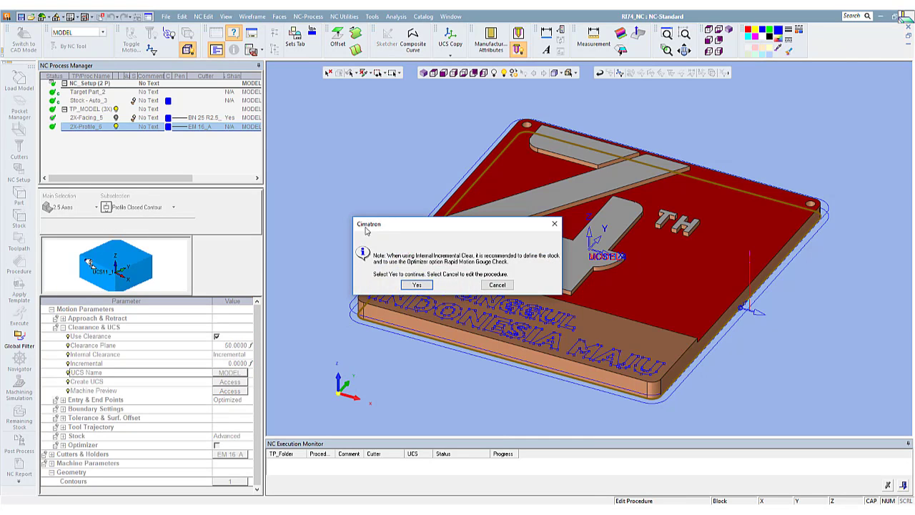
key("Return")
mouse_move(394, 211)
middle_mouse_down()
mouse_move(439, 159)
mouse_move(363, 161)
middle_mouse_up()
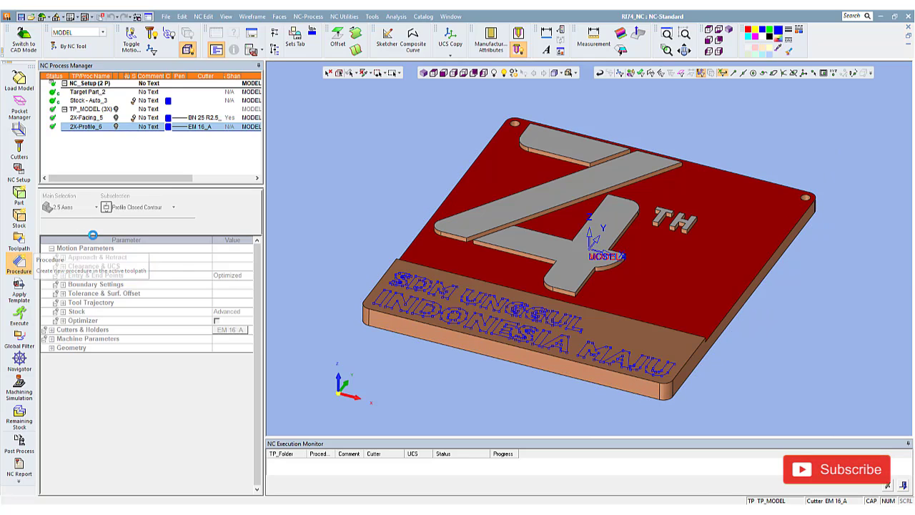
Start a 2.5-axis Volumill Pocket procedure
left_click(18, 264)
left_click(96, 207)
left_click(72, 274)
left_click(173, 207)
left_click(139, 231)
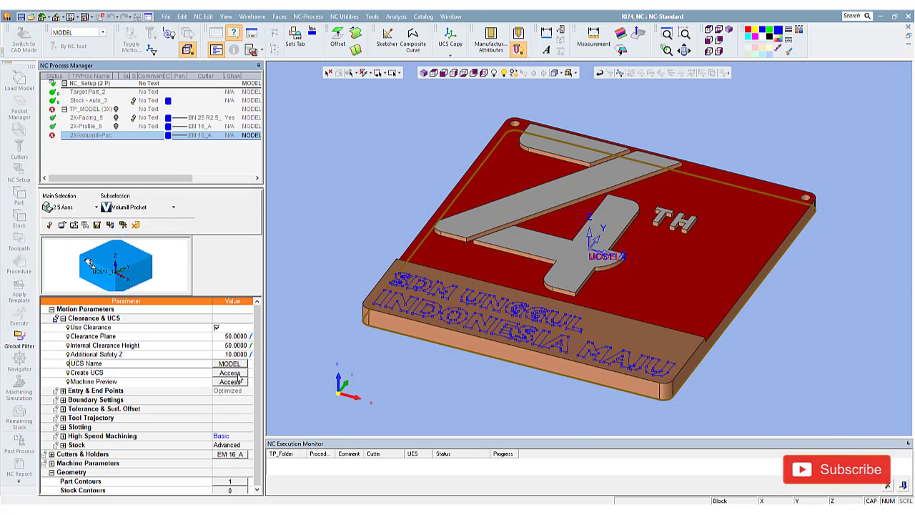
Define NC pockets on the part from all displayed surfaces
left_click(236, 482)
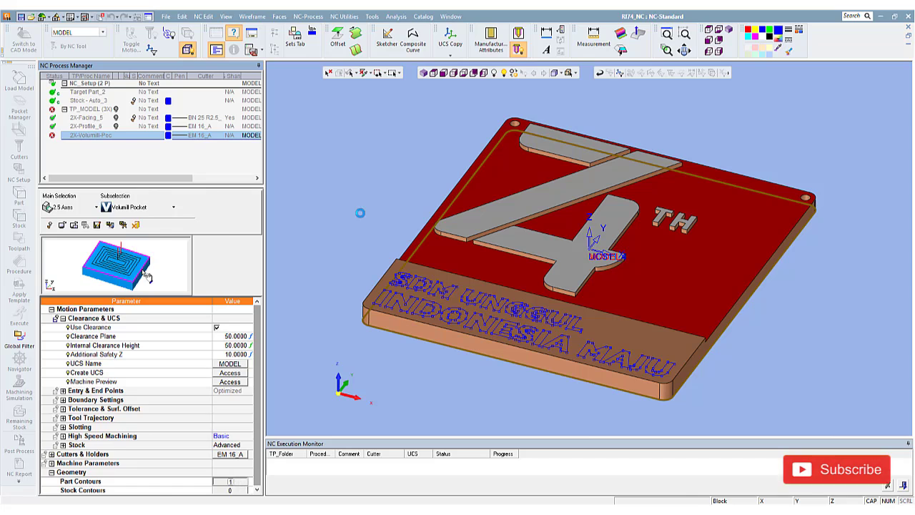
right_click(351, 169)
left_click(390, 276)
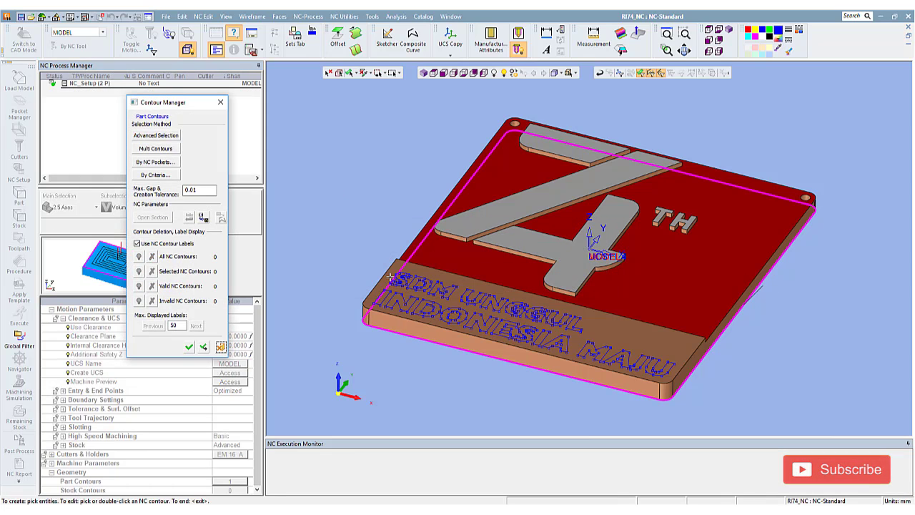
middle_click(311, 145)
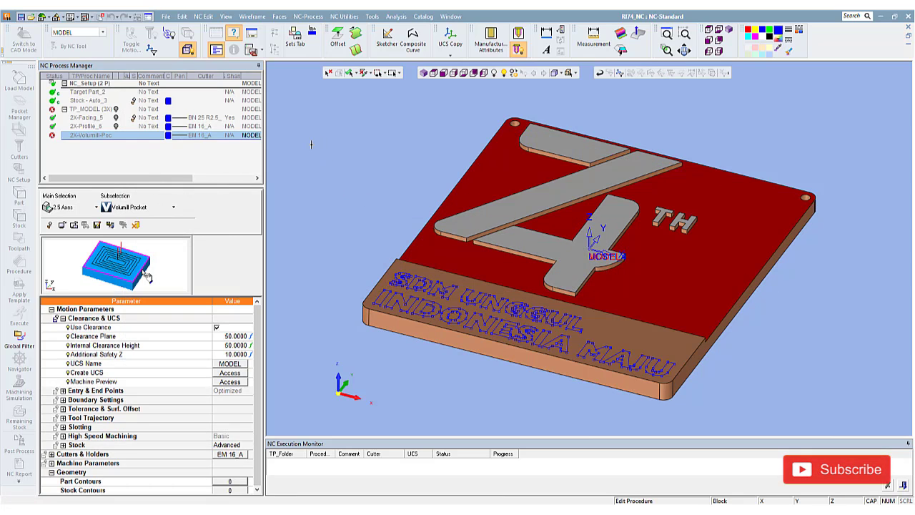
right_click(311, 144)
left_click(318, 159)
left_click(349, 163)
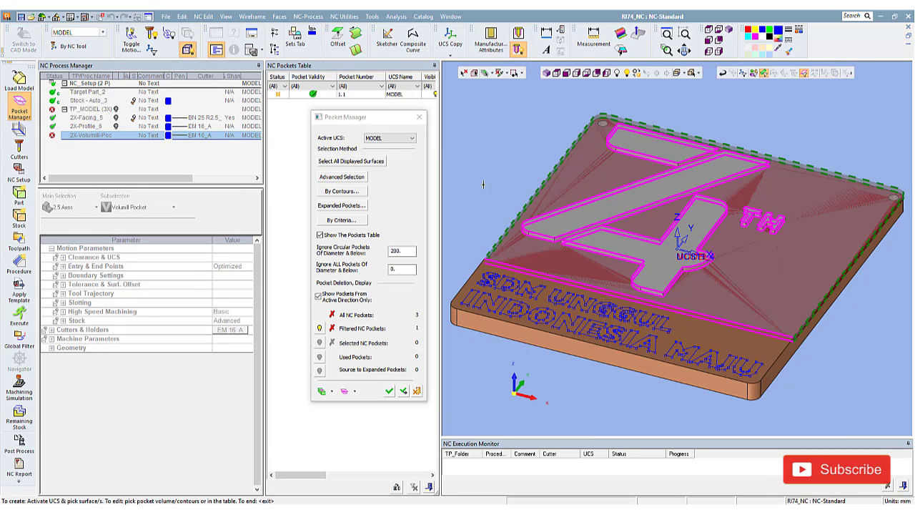
left_click(388, 390)
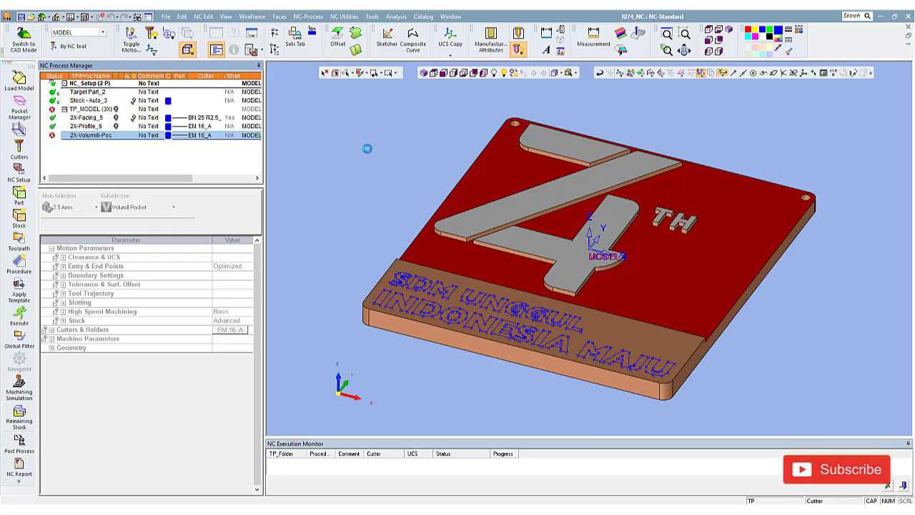
Take six part contours By NC Pockets from the pocket around the raised 4
left_click(244, 482)
left_click(156, 162)
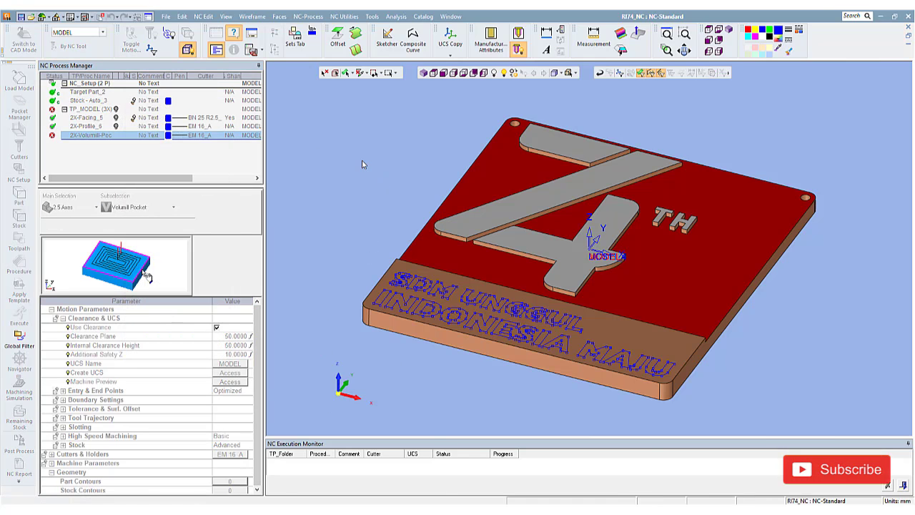
left_click(585, 166)
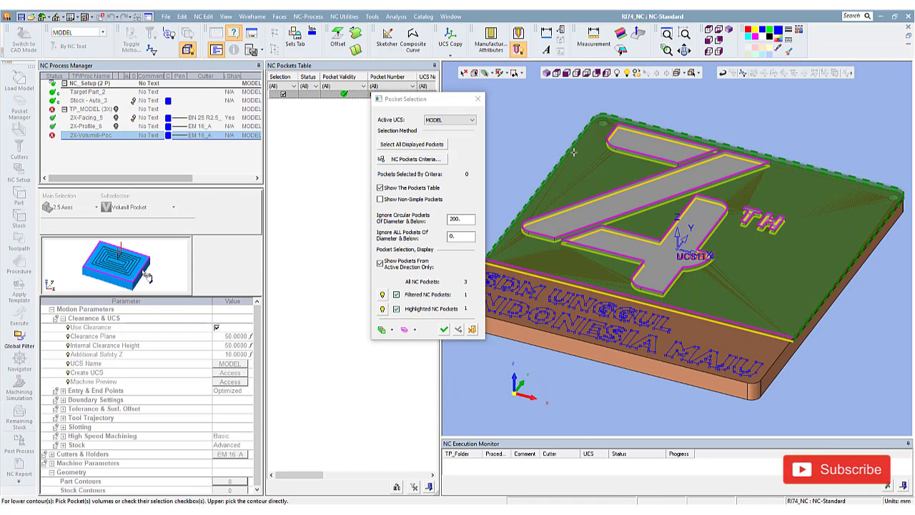
left_click(443, 329)
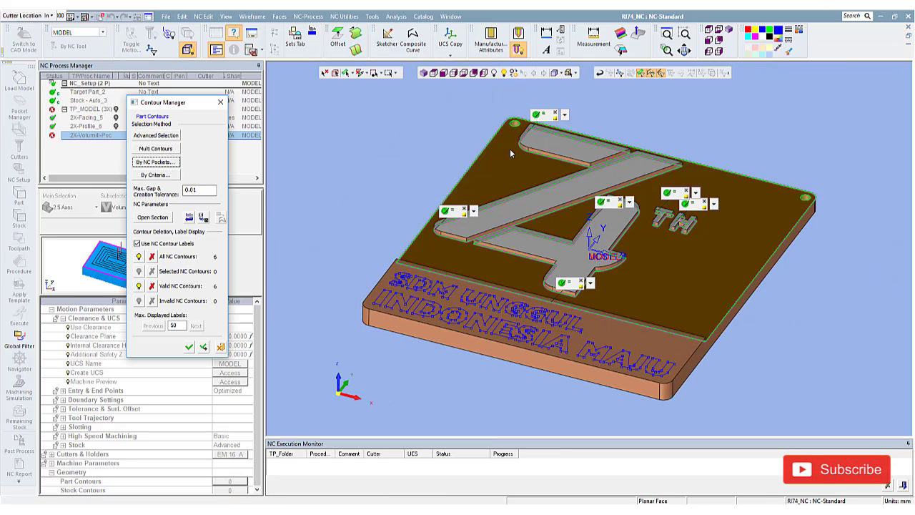
left_click(510, 151)
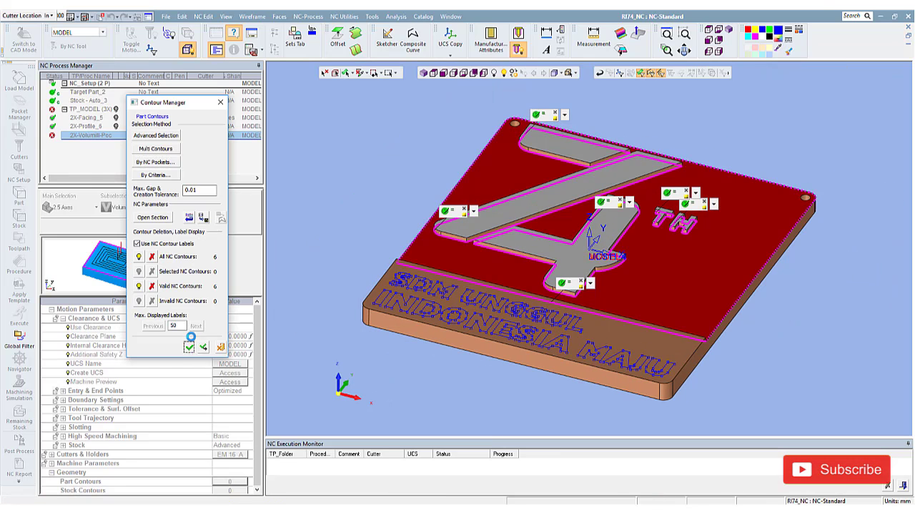
left_click(189, 346)
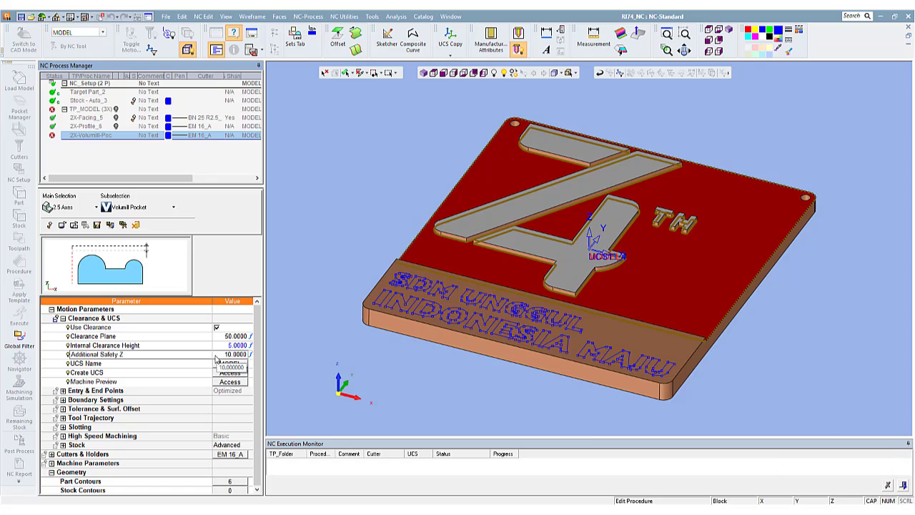
Set Additional Safety Z to 5 and Z-Bottom to -5
type("5")
left_click(218, 363)
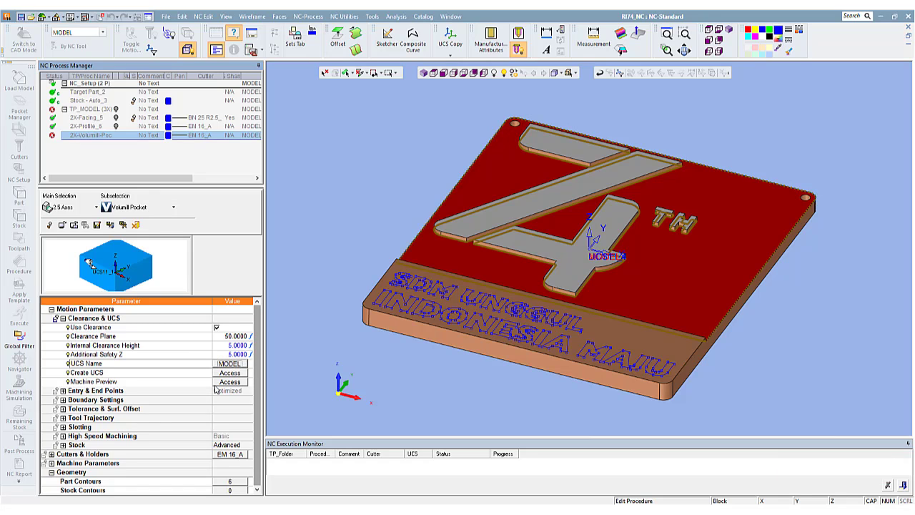
left_click(63, 420)
left_click(225, 418)
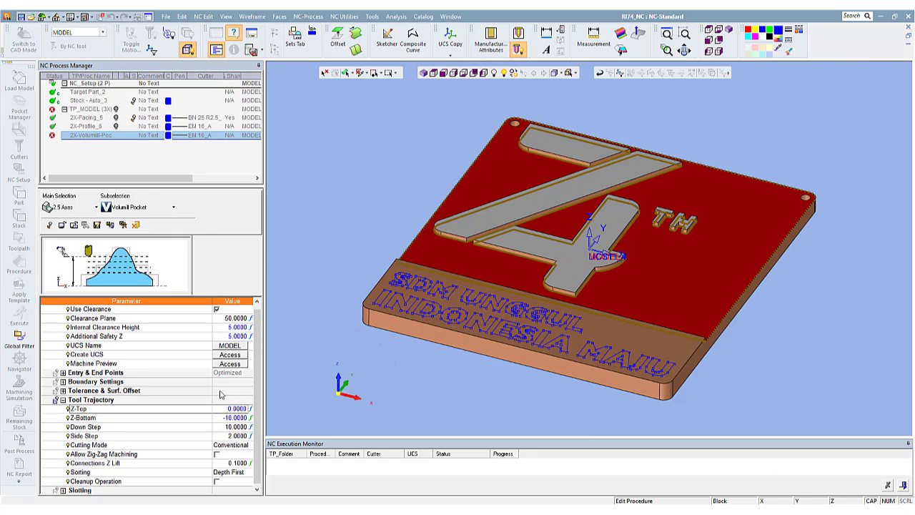
type("-5")
key("Return")
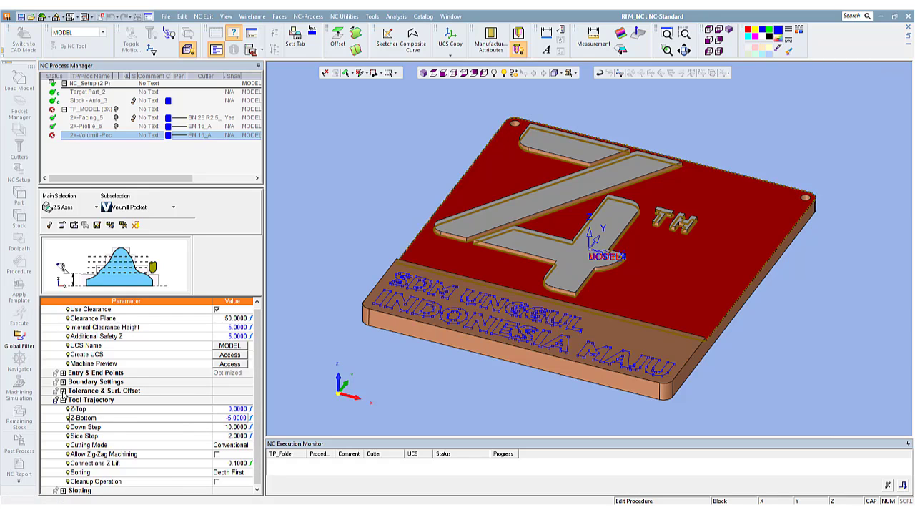
Set contour offset 0.2, then save and calculate the Volumill pocket
left_click(63, 390)
left_click(218, 400)
left_click(63, 381)
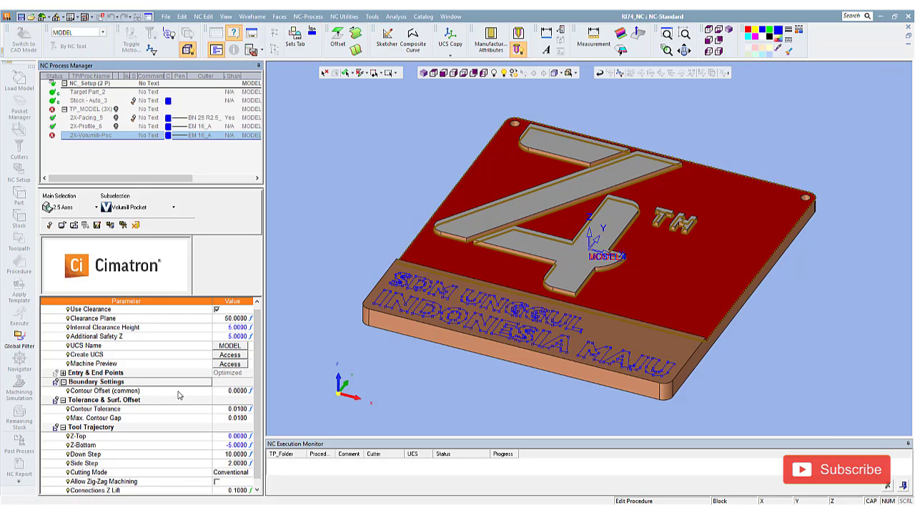
right_click(347, 178)
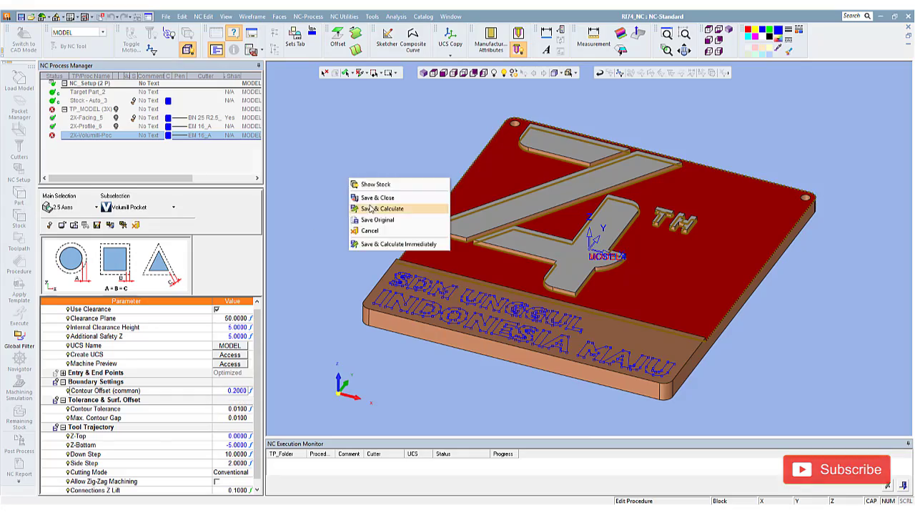
left_click(375, 205)
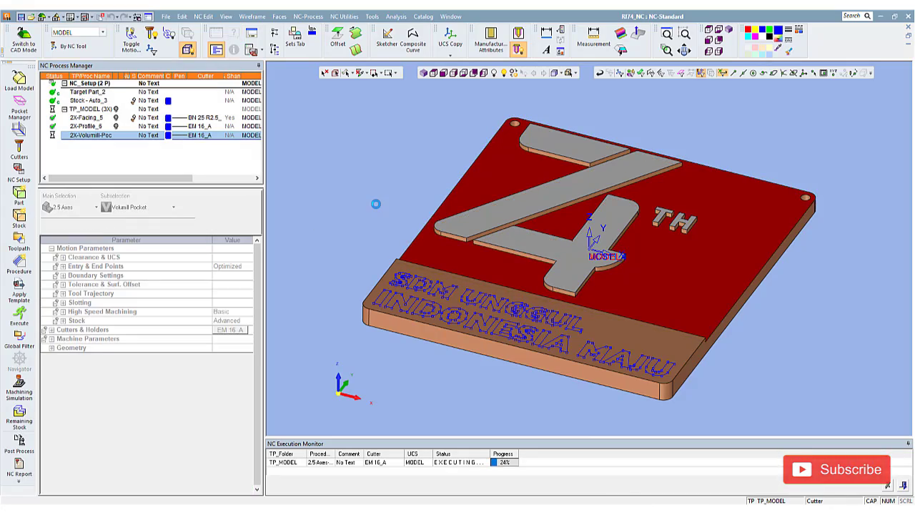
mouse_move(389, 173)
middle_mouse_down()
mouse_move(422, 184)
mouse_move(406, 165)
middle_mouse_up()
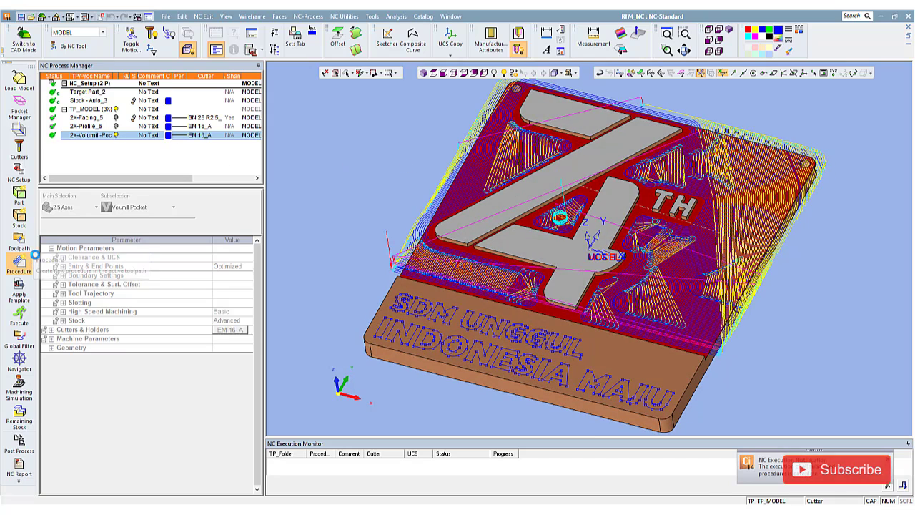
Add another Volumill pocket procedure with Climb cutting mode
left_click(20, 261)
left_click(217, 400)
type("0.1000")
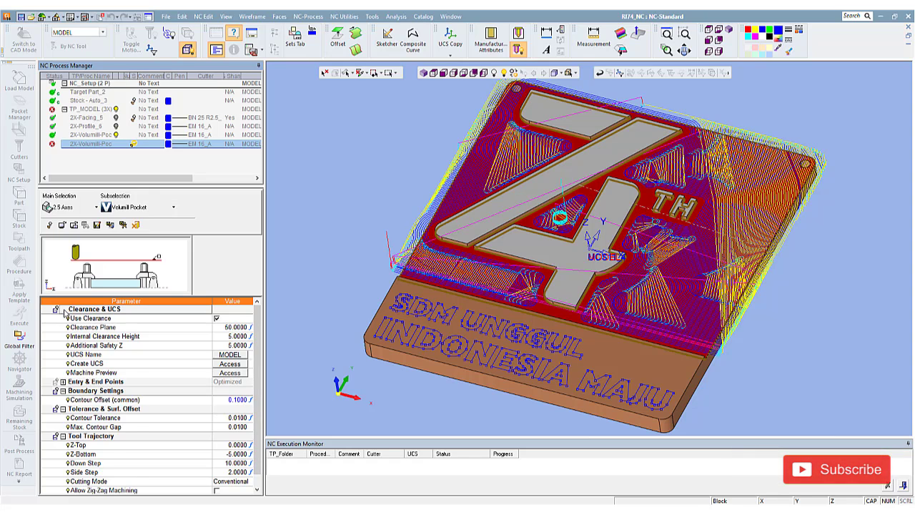
scroll(179, 387, "down", 4)
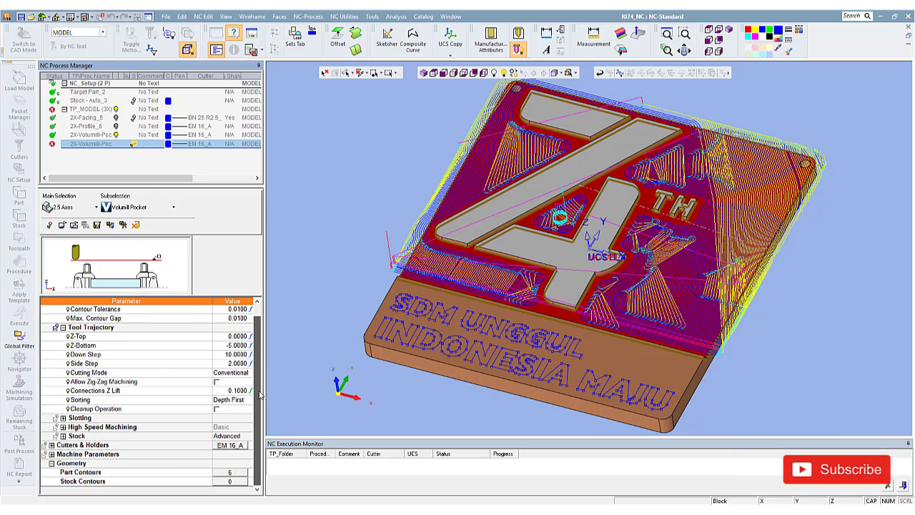
right_click(153, 362)
left_click(172, 416)
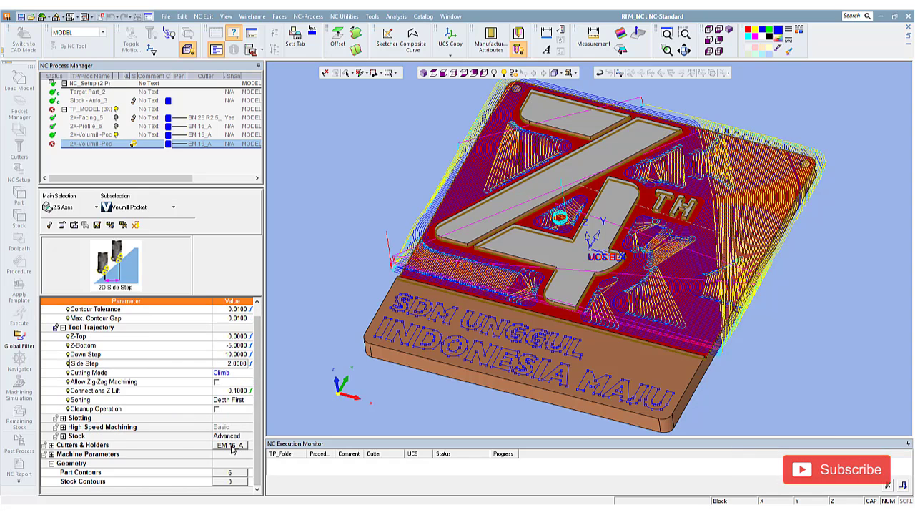
Replace the cutter with the 6 mm EM 6_EXTENSION_A from the library
left_click(234, 445)
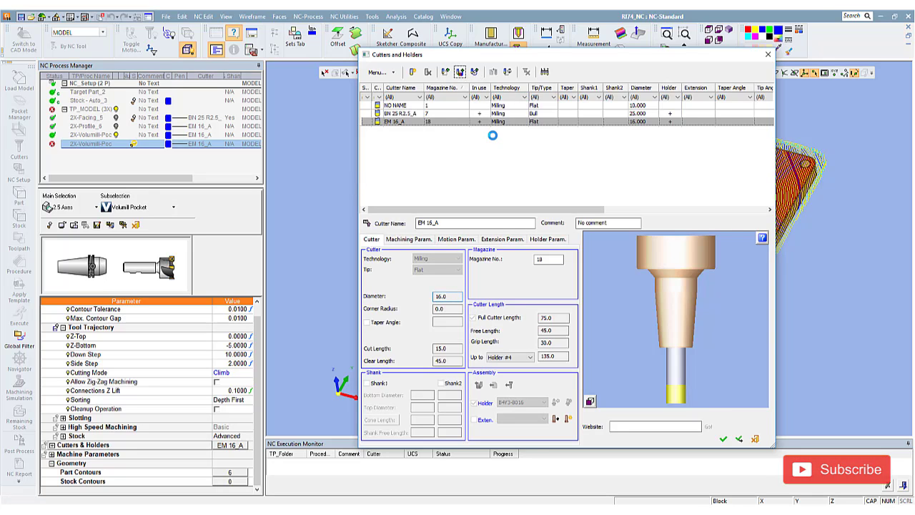
double_click(357, 213)
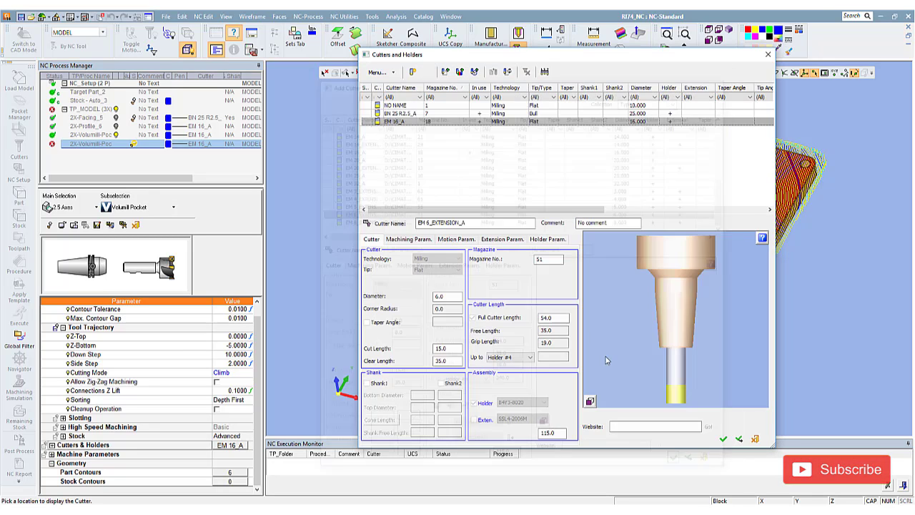
left_click(423, 241)
left_click(451, 241)
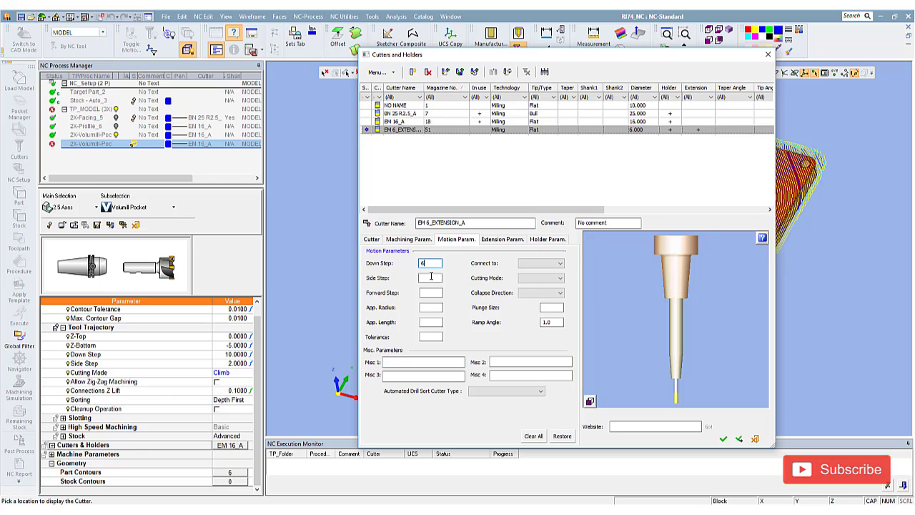
type("1")
left_click(560, 278)
left_click(532, 293)
left_click(723, 439)
scroll(178, 368, "up", 2)
scroll(177, 368, "down", 1)
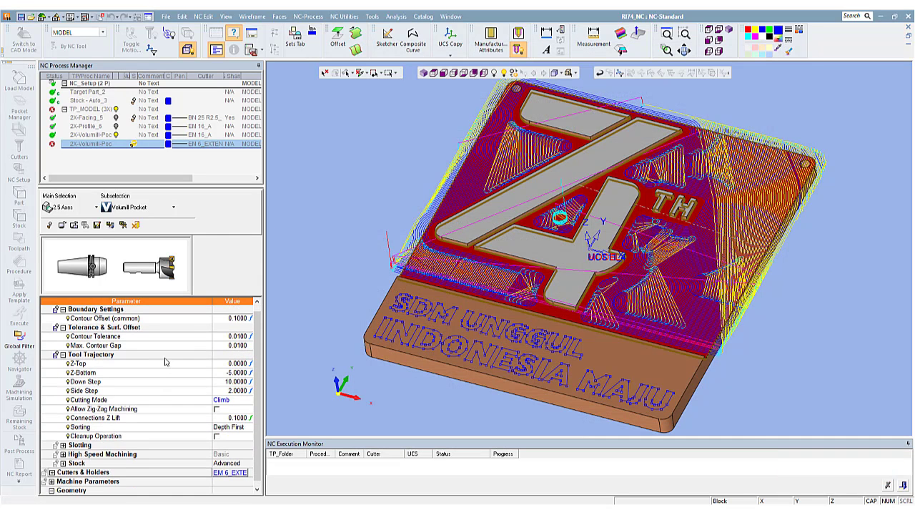
scroll(177, 368, "down", 1)
Enable Cleanup Operation with a previous tool diameter of 16
left_click(216, 427)
scroll(256, 415, "down", 1)
left_click(218, 418)
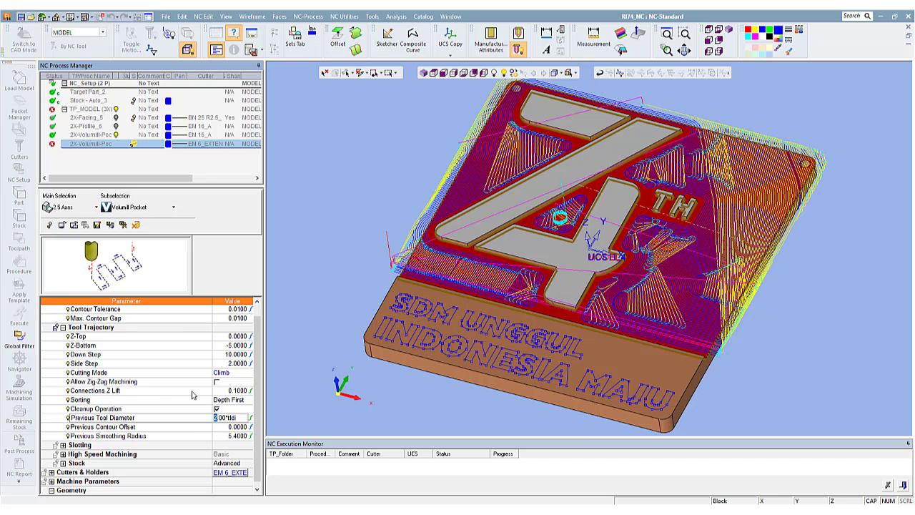
double_click(219, 419)
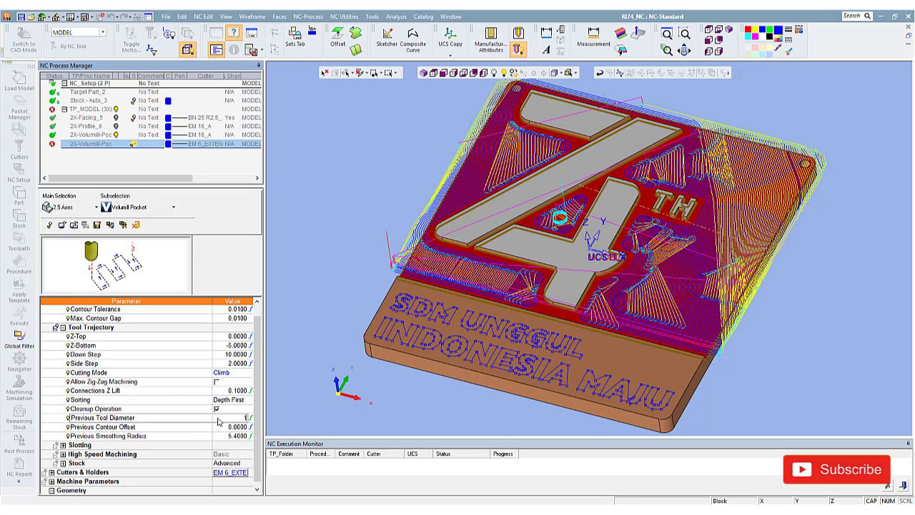
type("6")
key("Return")
Take motion parameters only from the cutter, then save and calculate the pocket
scroll(256, 430, "down", 2)
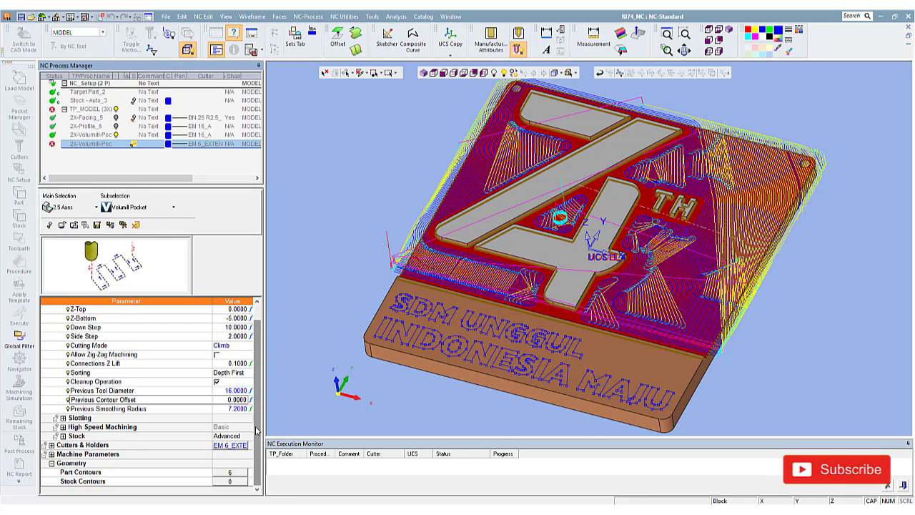
left_click(190, 327)
right_click(187, 326)
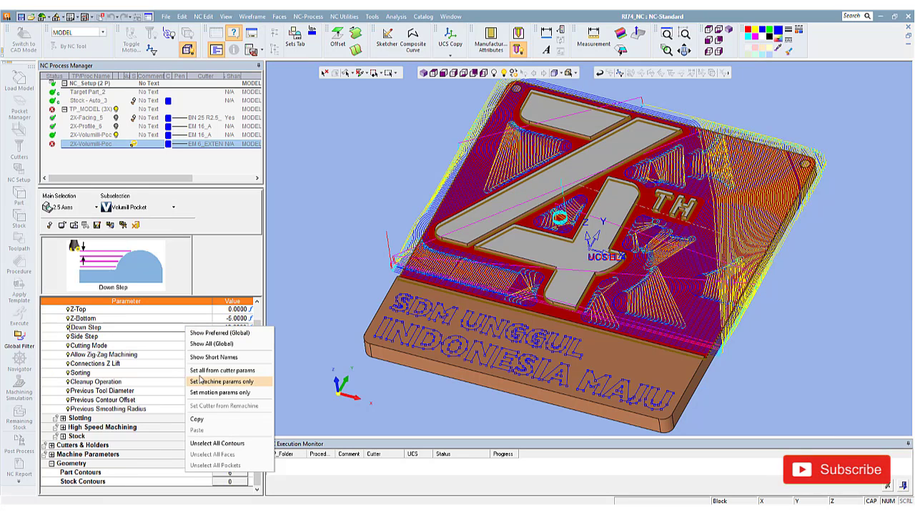
left_click(192, 369)
right_click(341, 172)
left_click(368, 201)
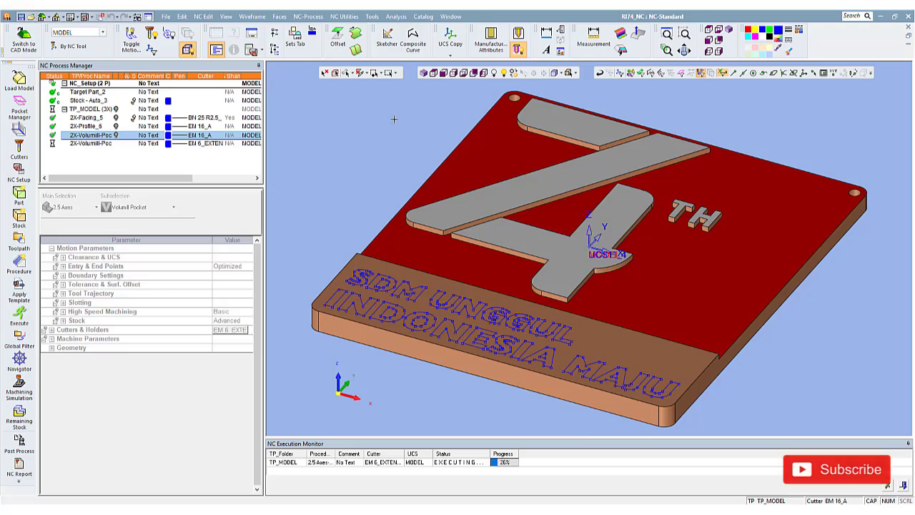
middle_click_drag(394, 119, 412, 178)
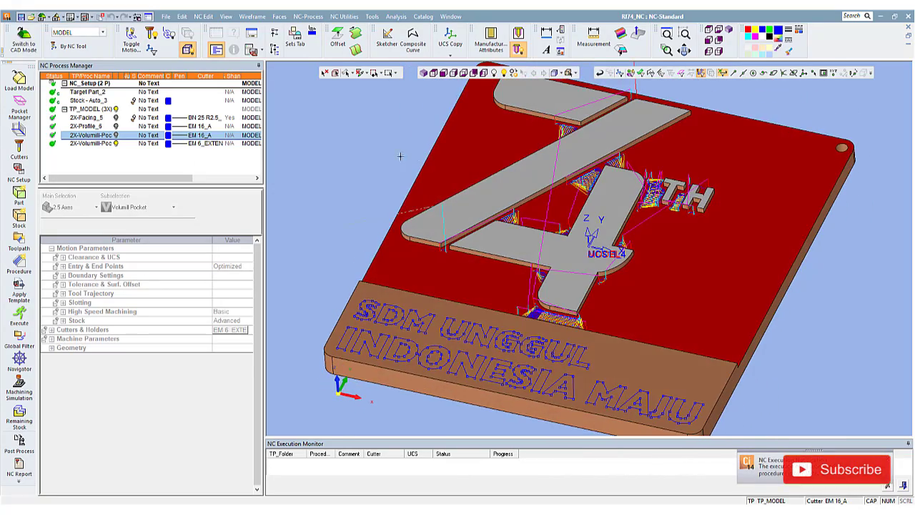
left_click(105, 144)
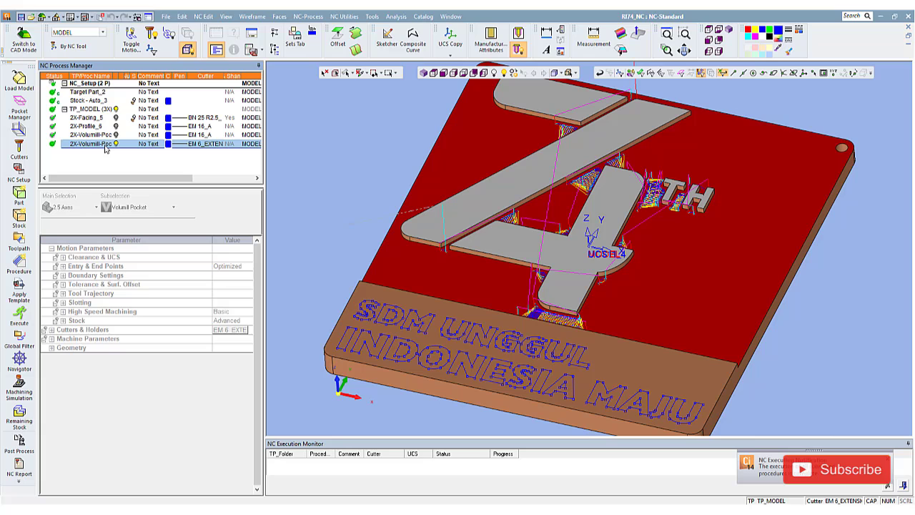
Add another Volumill pocket using the 4 mm EM 4_EXTENSION_A cutter
left_click(20, 262)
left_click(241, 446)
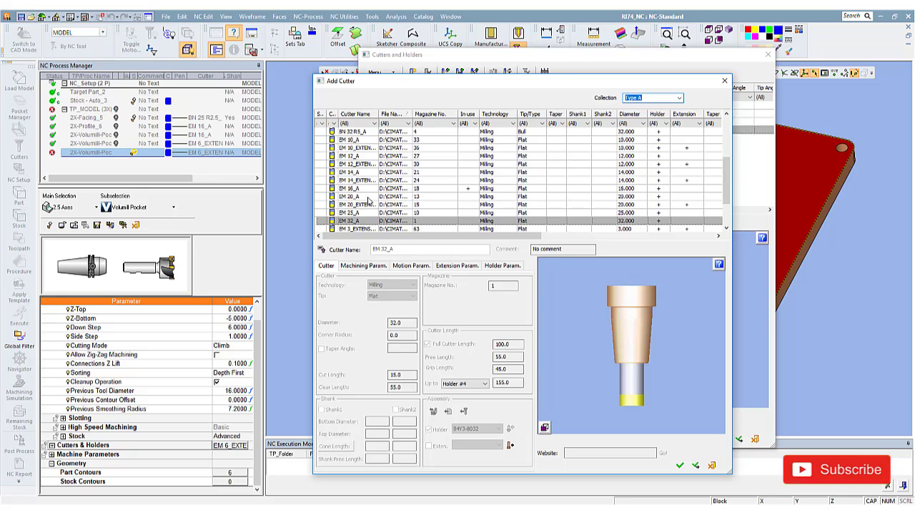
scroll(369, 200, "down", 2)
left_click(365, 196)
left_click(412, 266)
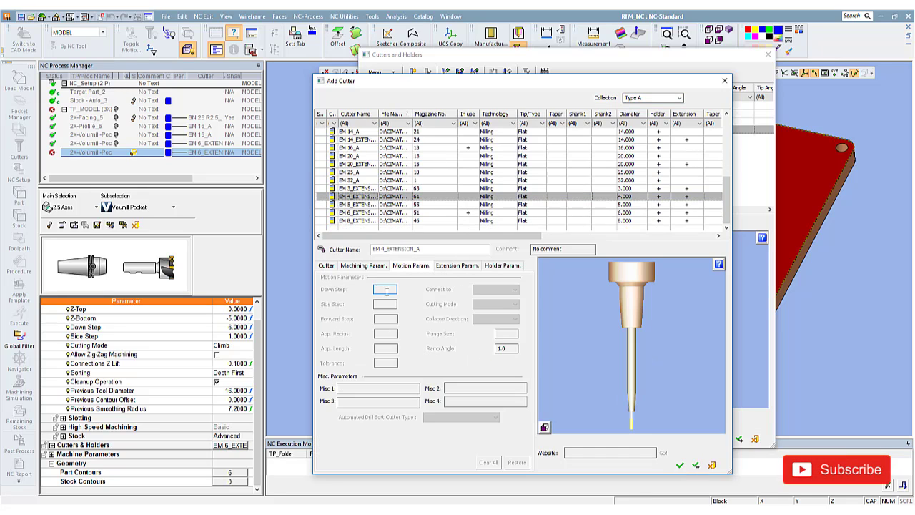
key("Return")
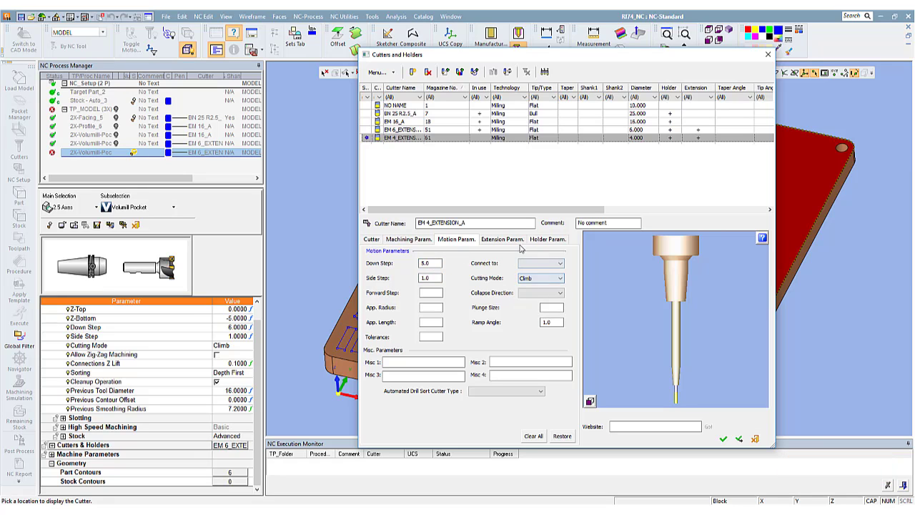
left_click(723, 439)
Take down step 5 and side step 1 from the cutter, set previous tool diameter 6, and calculate
right_click(154, 334)
left_click(176, 377)
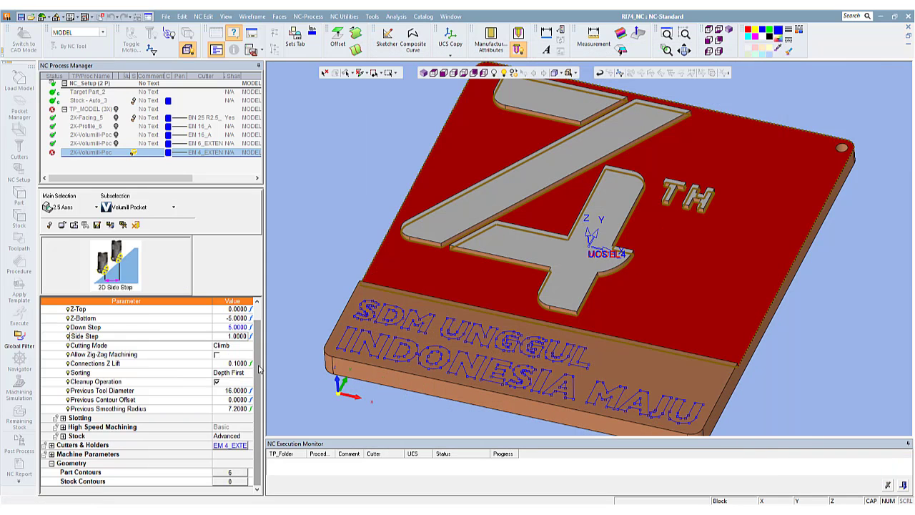
left_click(216, 390)
type("6")
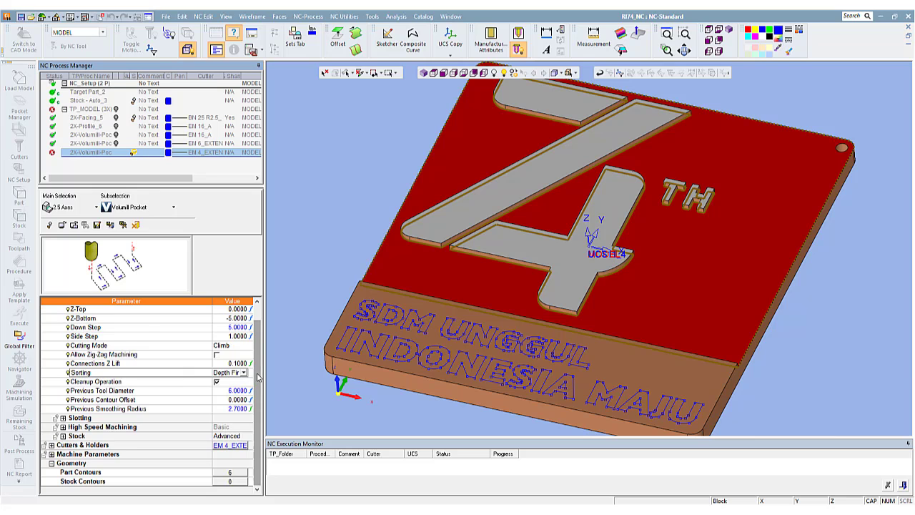
scroll(258, 377, "up", 2)
scroll(258, 377, "up", 1)
scroll(258, 376, "down", 3)
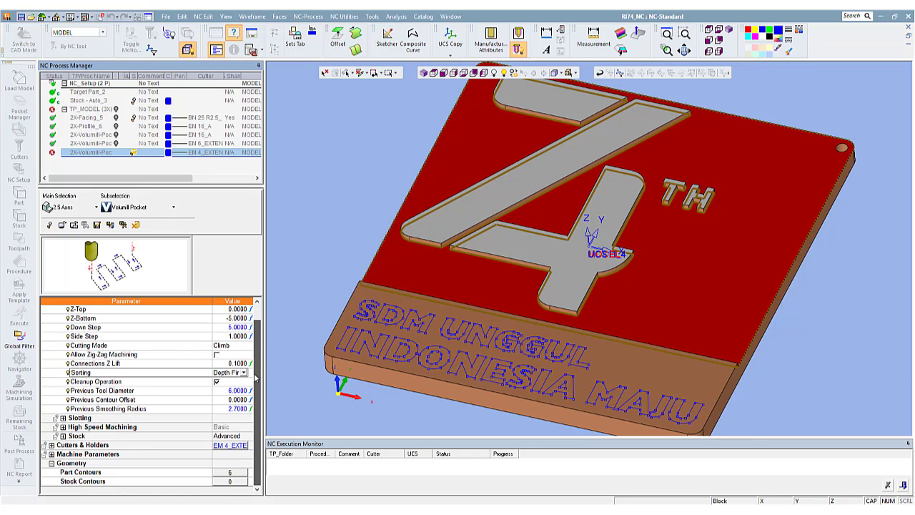
middle_click(300, 208)
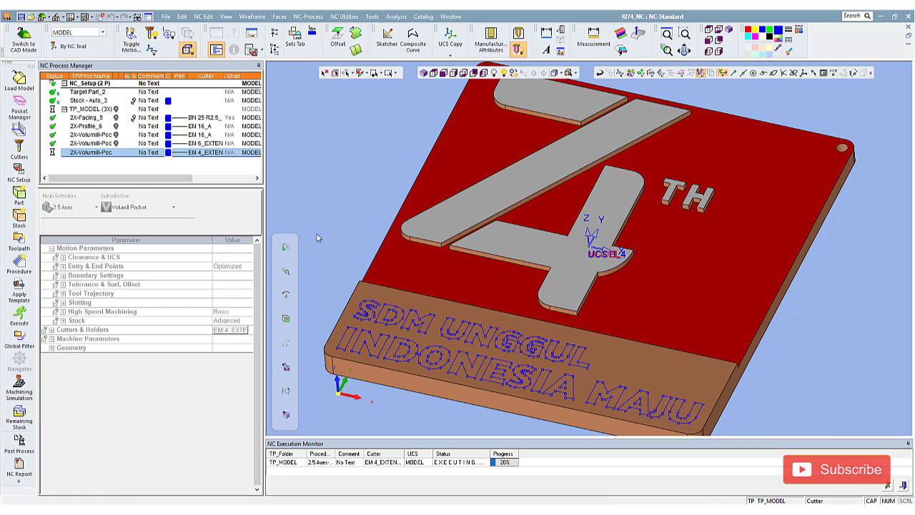
scroll(465, 227, "up", 6)
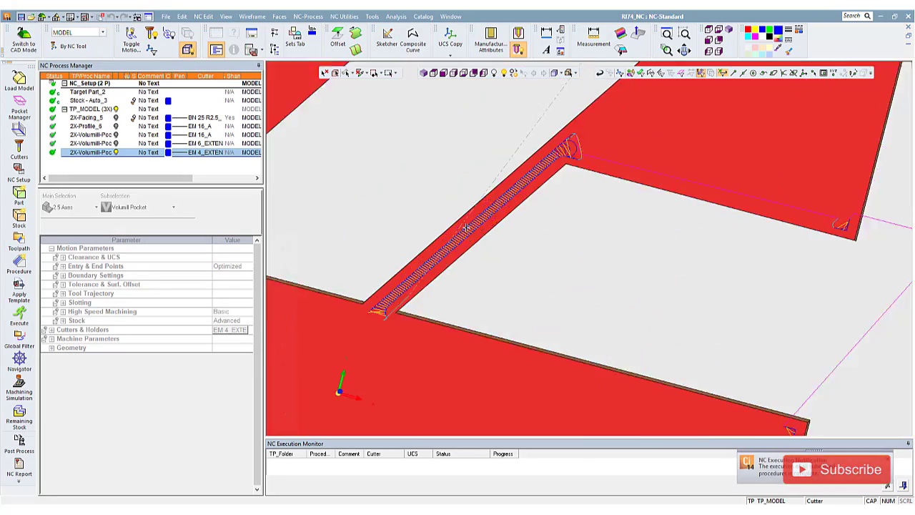
scroll(465, 228, "down", 3)
scroll(429, 207, "down", 3)
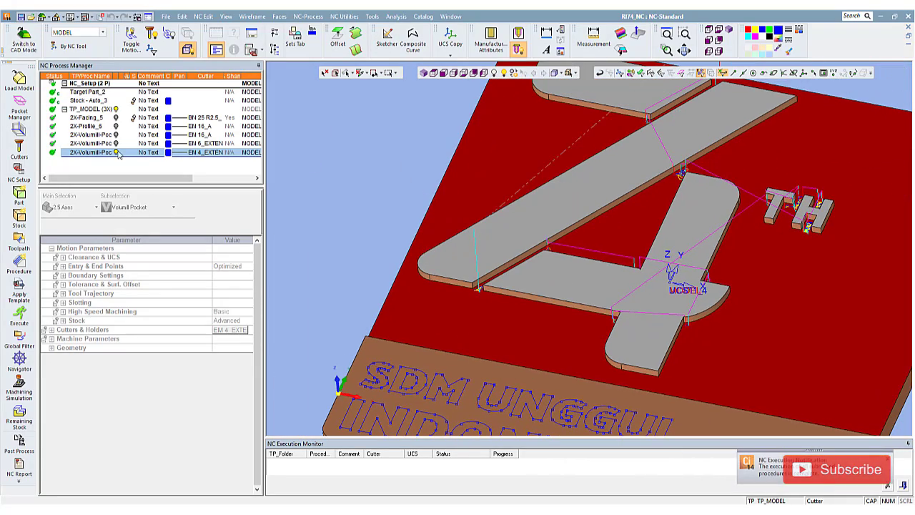
left_click(18, 264)
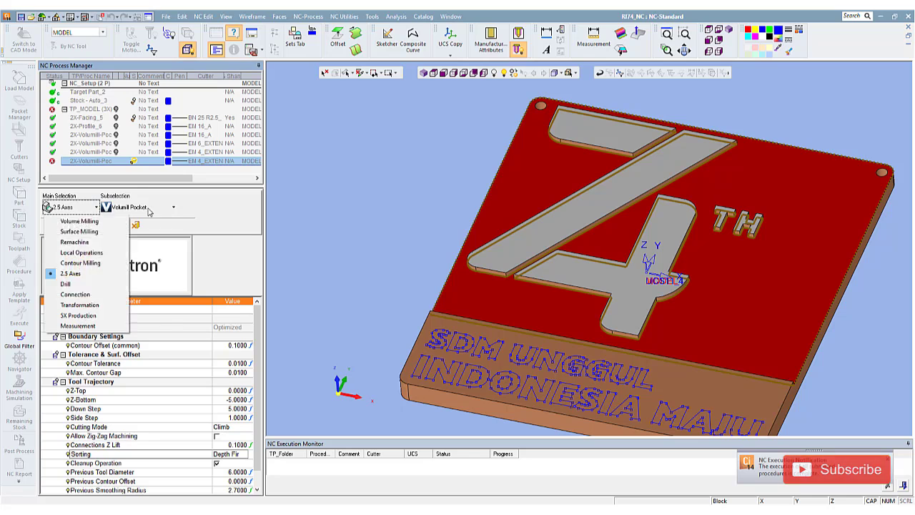
left_click(149, 209)
left_click(151, 294)
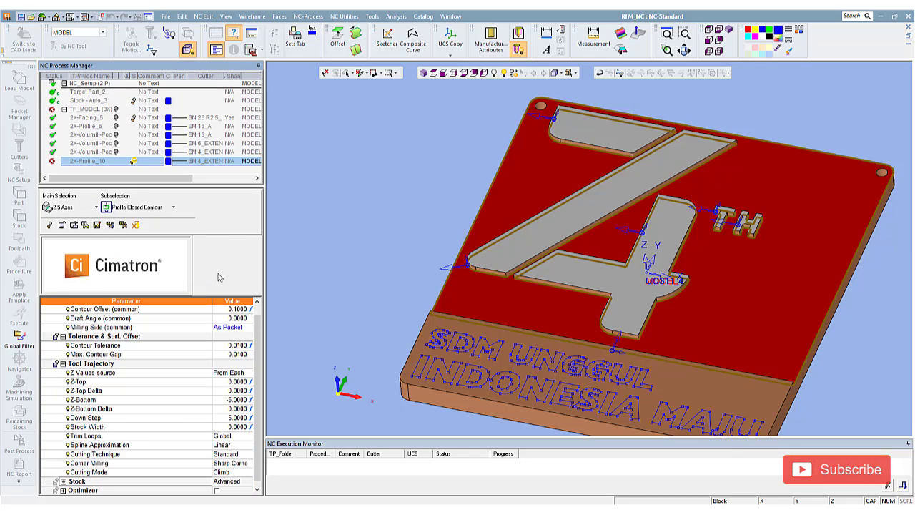
left_click(150, 207)
left_click(145, 284)
left_click(153, 208)
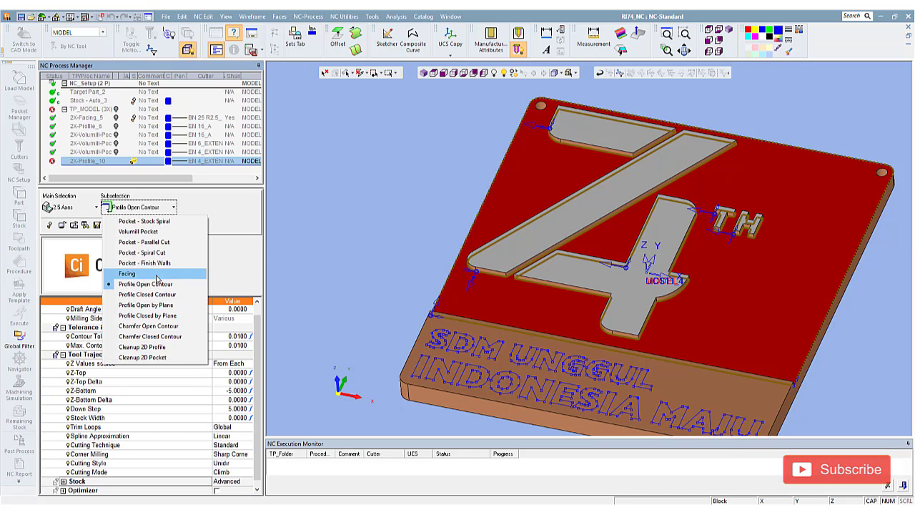
left_click(147, 294)
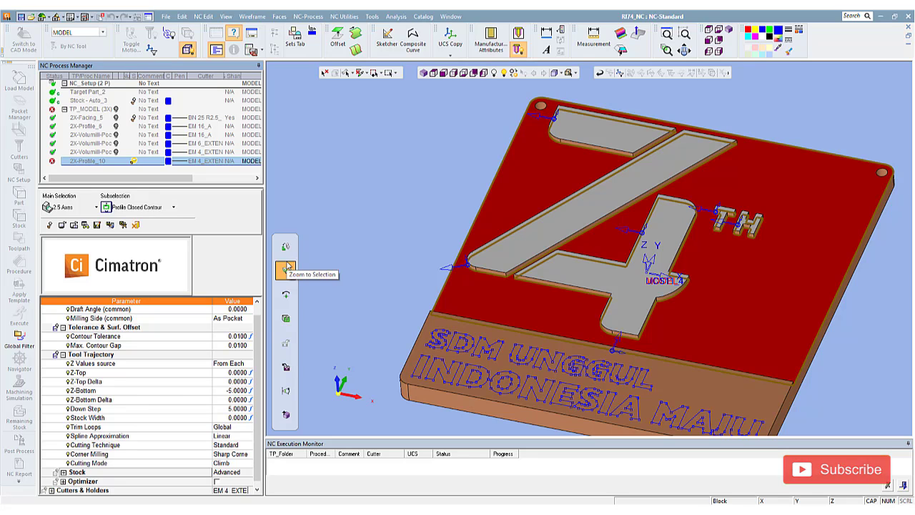
scroll(259, 390, "down", 2)
Delete 2X-Profile_10's contours and re-pick all six from the NC pockets, milling Inside
left_click(234, 482)
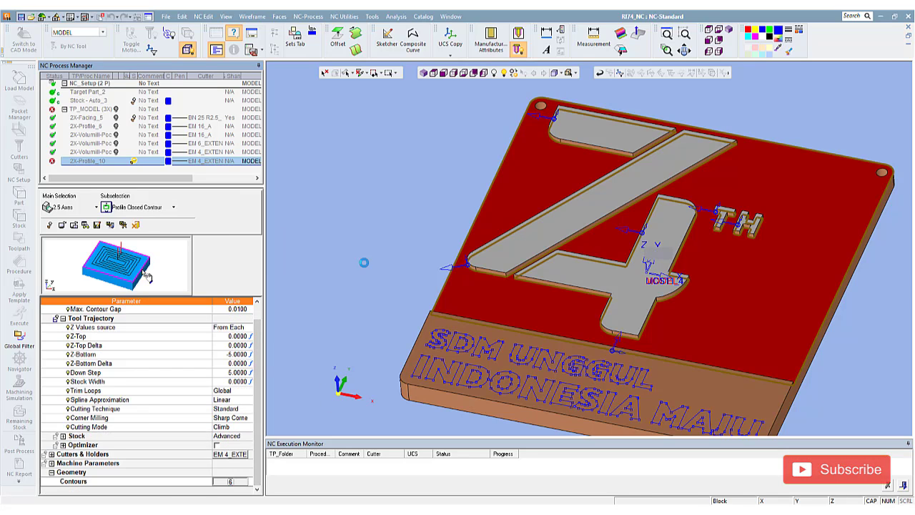
left_click(216, 298)
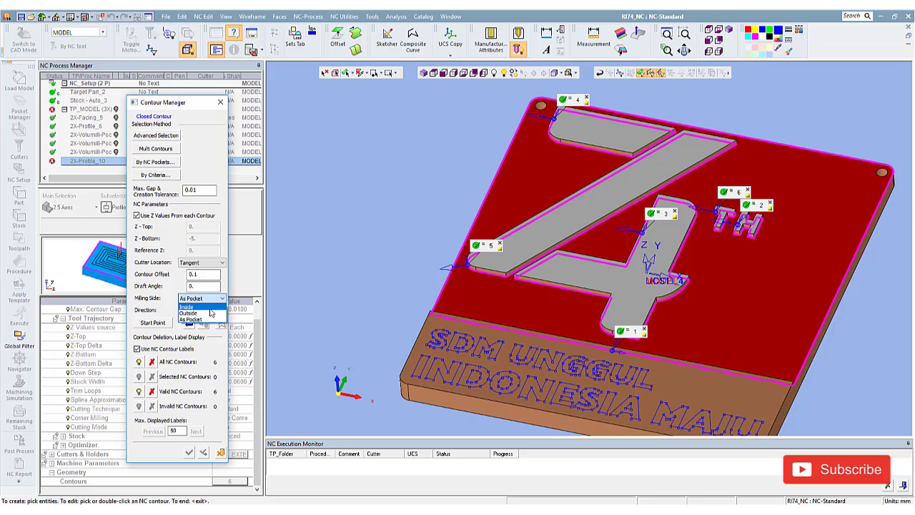
left_click(375, 187)
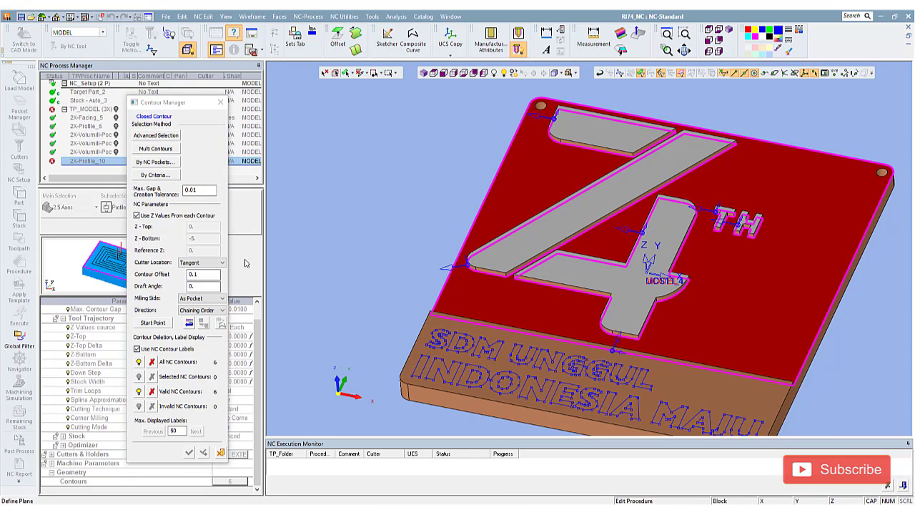
left_click(152, 362)
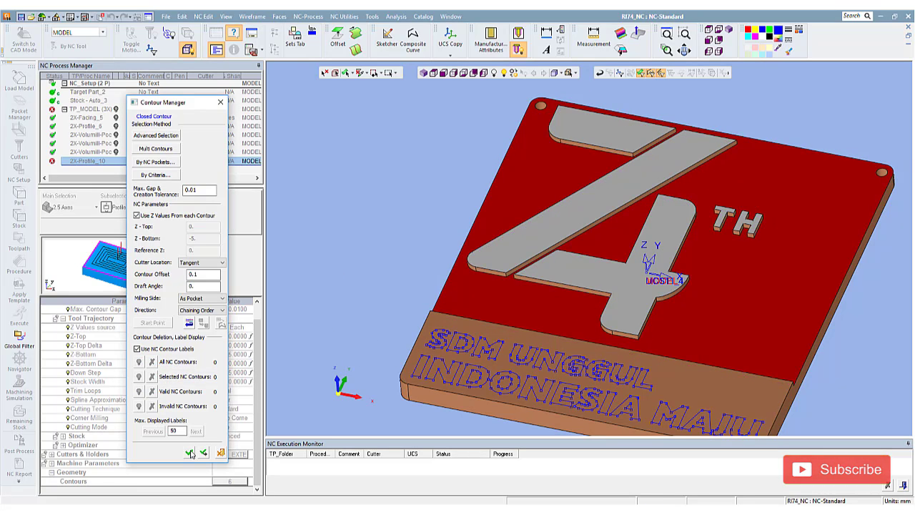
left_click(161, 151)
middle_click(203, 171)
middle_click(408, 151)
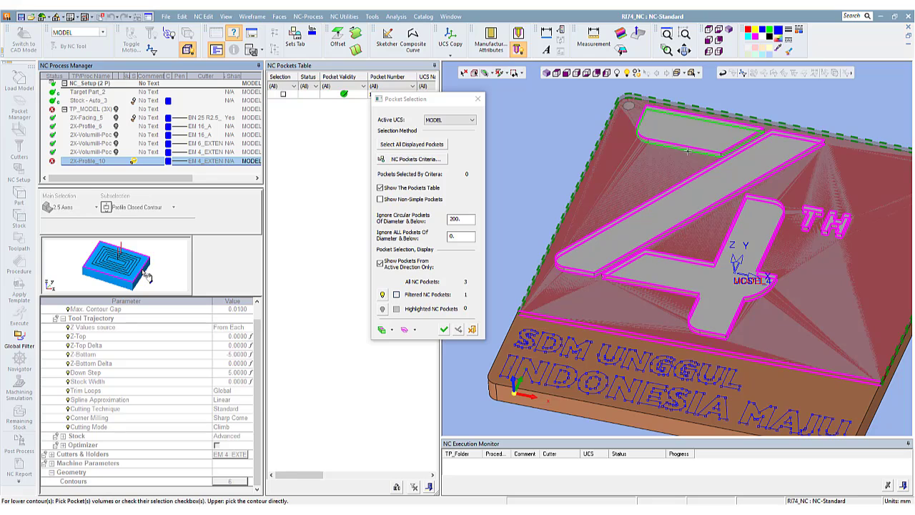
left_click(600, 164)
middle_click(540, 129)
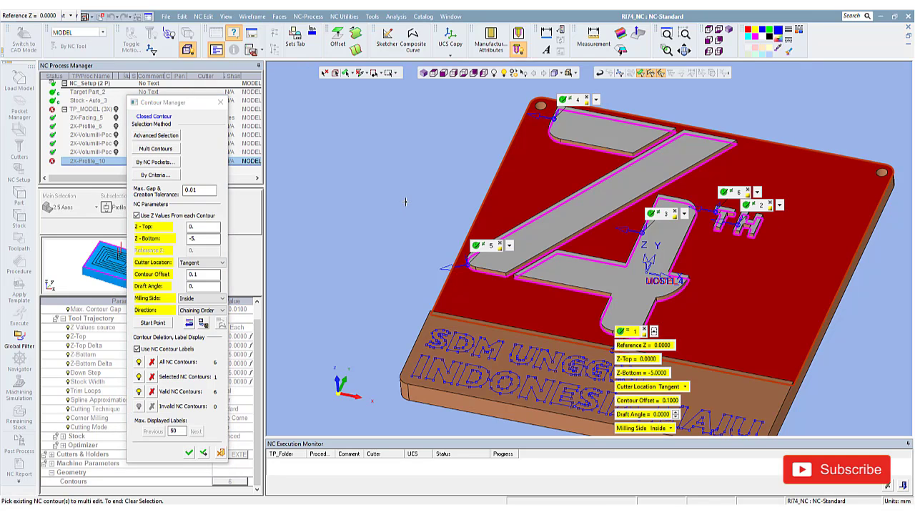
middle_click(405, 202)
Switch 2X-Profile_10 to Profile Open Contour and save and calculate it
left_click(173, 207)
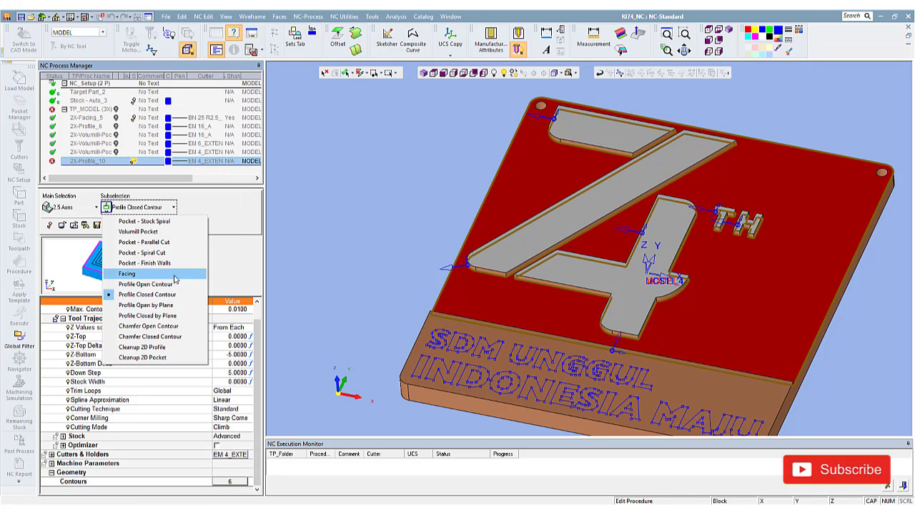
left_click(174, 285)
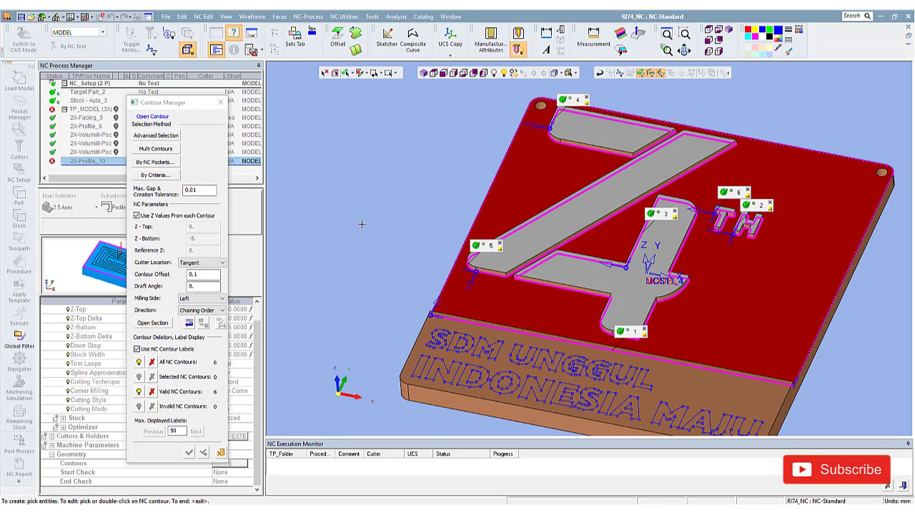
middle_click(331, 276)
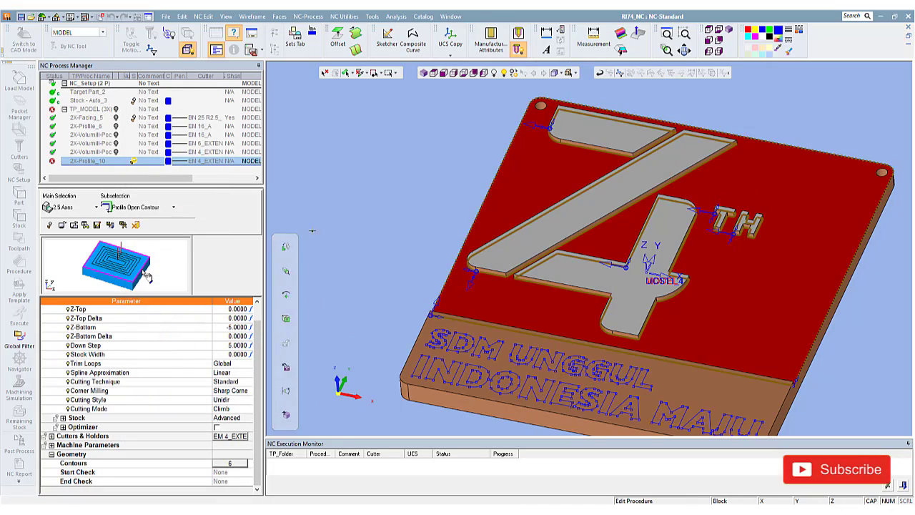
middle_click(330, 248)
left_click(330, 248)
left_click(418, 284)
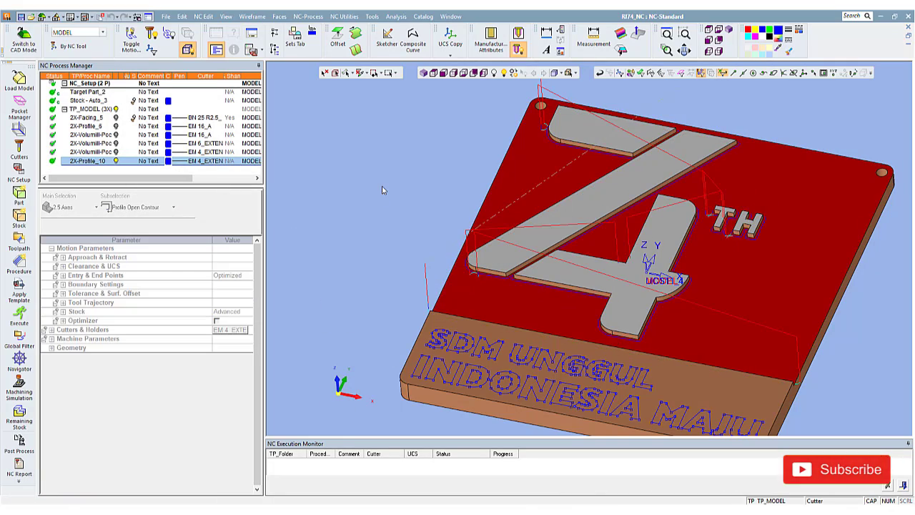
scroll(436, 215, "up", 3)
scroll(432, 216, "down", 1)
scroll(429, 218, "down", 2)
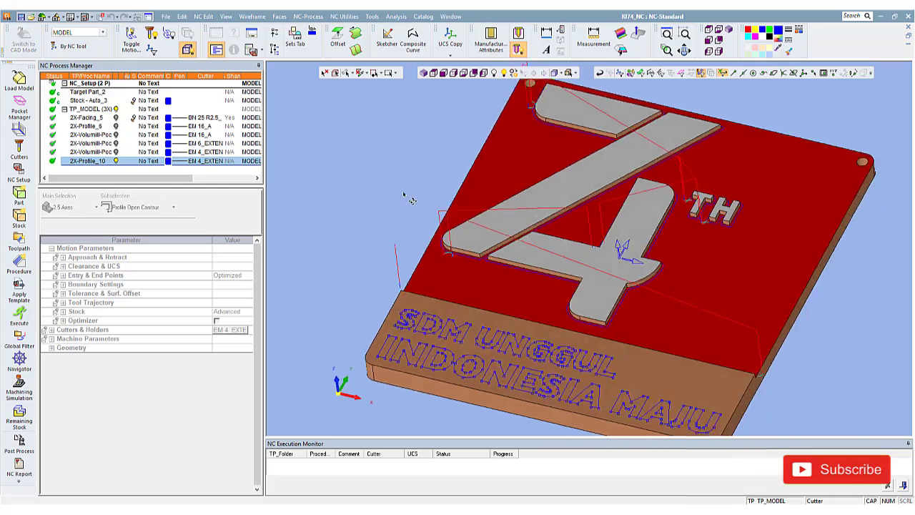
scroll(422, 220, "up", 2)
scroll(422, 222, "down", 2)
Reopen 2X-Profile_10 and make the Z's top contour its only contour
double_click(319, 216)
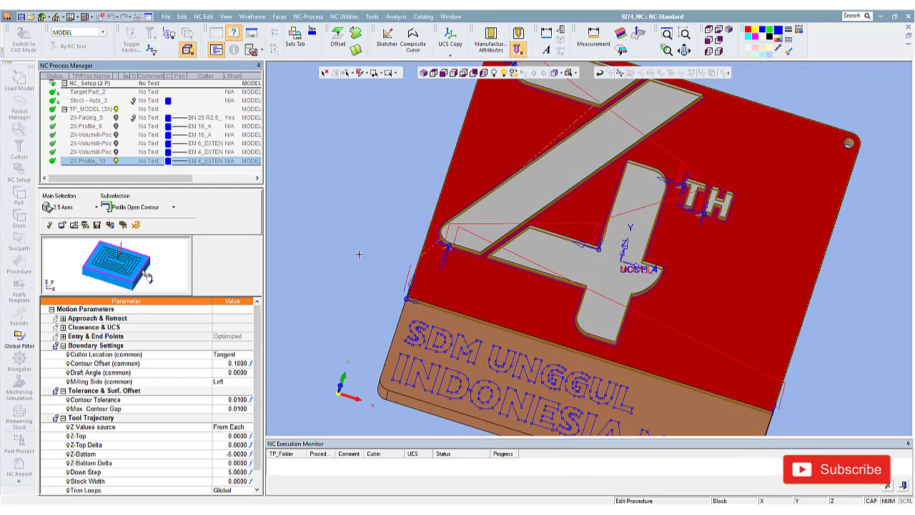
scroll(361, 248, "down", 1)
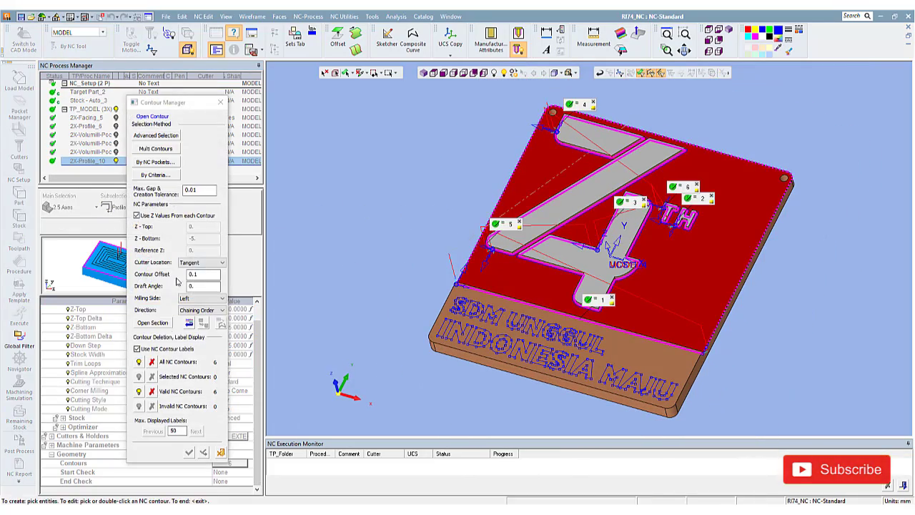
scroll(437, 200, "up", 3)
left_click(508, 114)
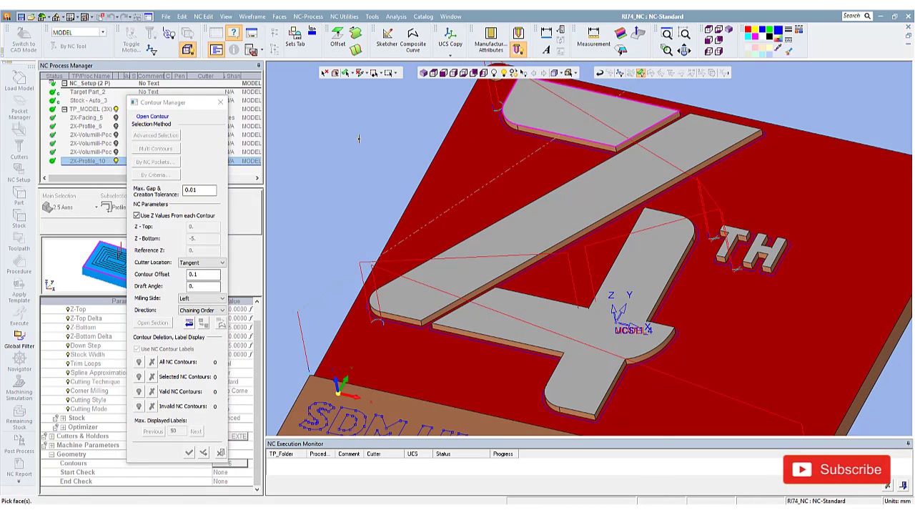
scroll(359, 138, "down", 2)
middle_click(359, 164)
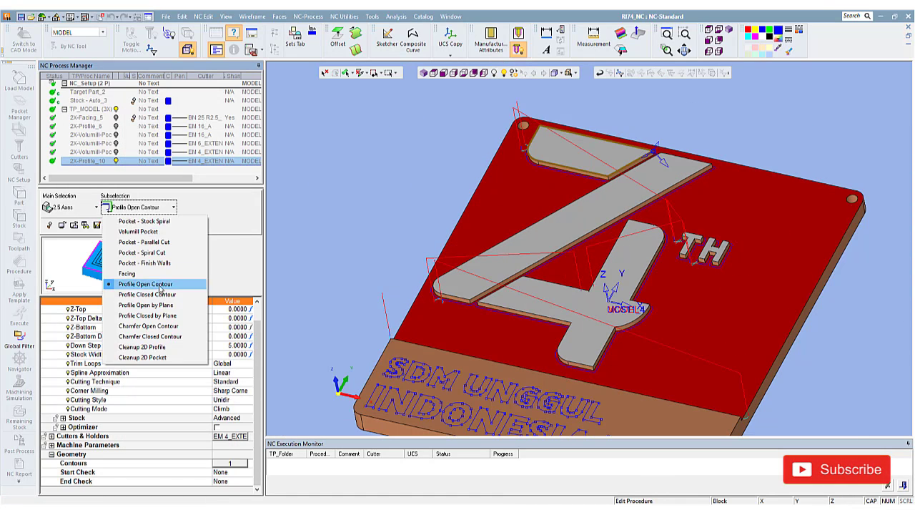
Return to closed-contour profiling and add the 4, T and H outlines as contours
left_click(230, 481)
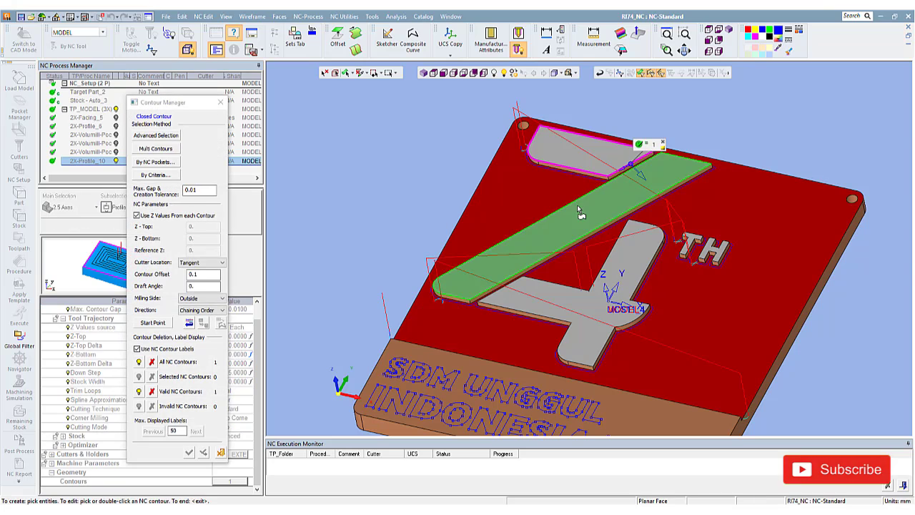
left_click(686, 155)
left_click(661, 231)
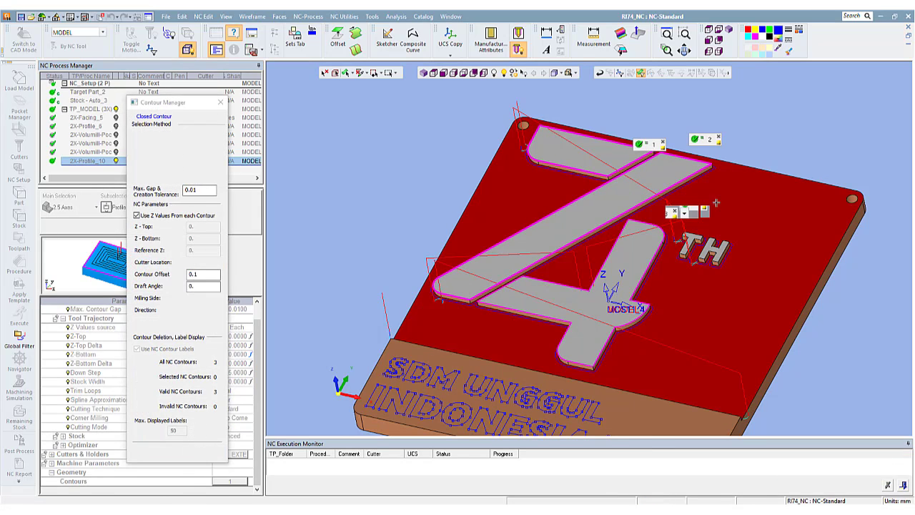
left_click(696, 241)
left_click(719, 251)
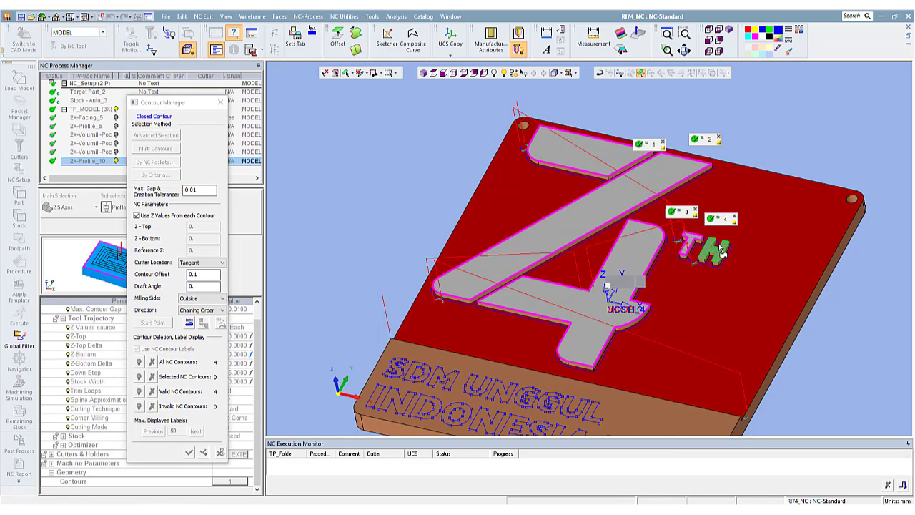
left_click(444, 72)
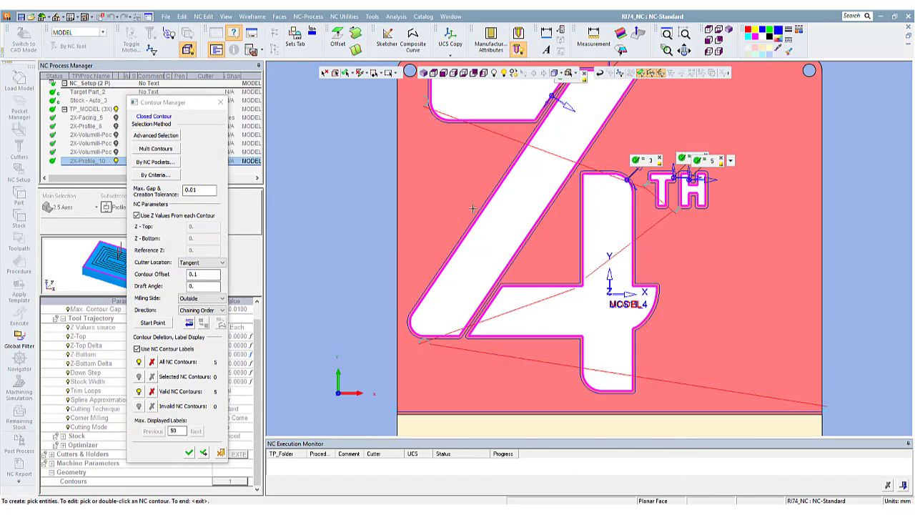
Set the start point of the top-left contour
scroll(472, 208, "down", 3)
left_click(475, 153)
scroll(455, 146, "up", 4)
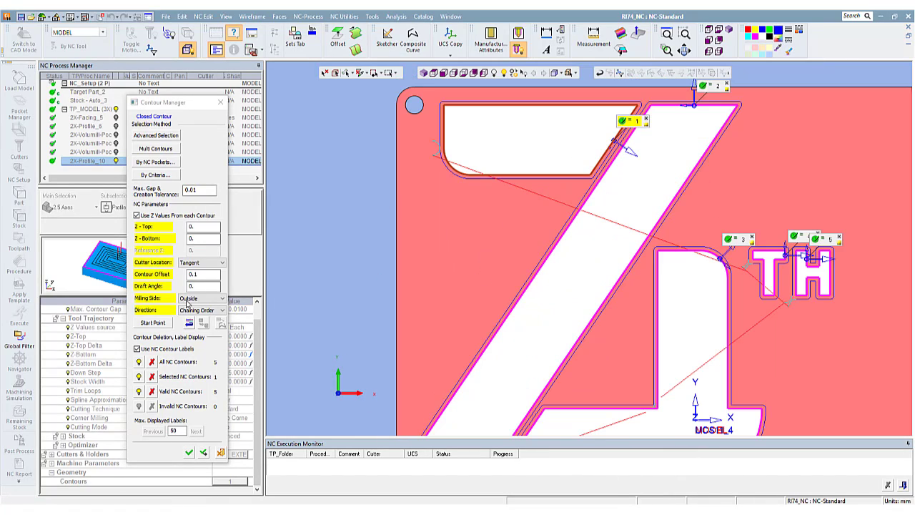
left_click(448, 136)
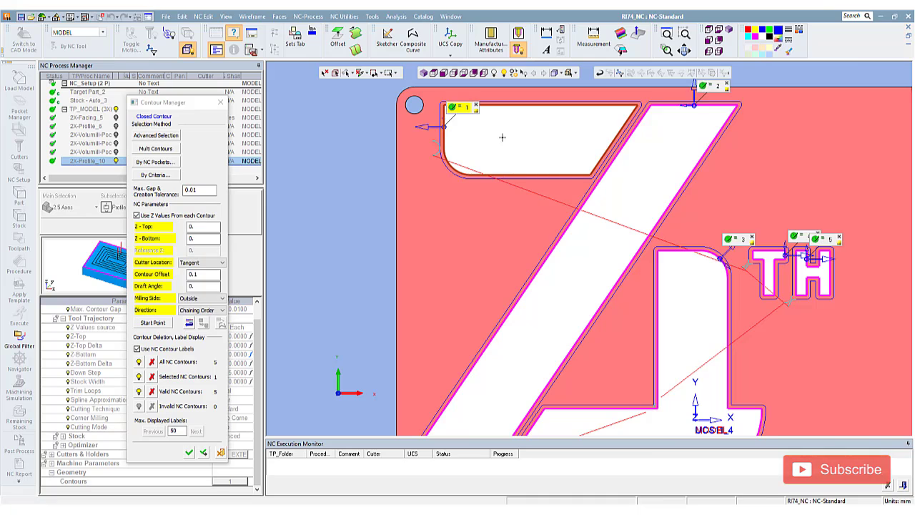
scroll(458, 165, "down", 2)
middle_click(419, 175)
Set the start point on the 4 contour
left_click(222, 480)
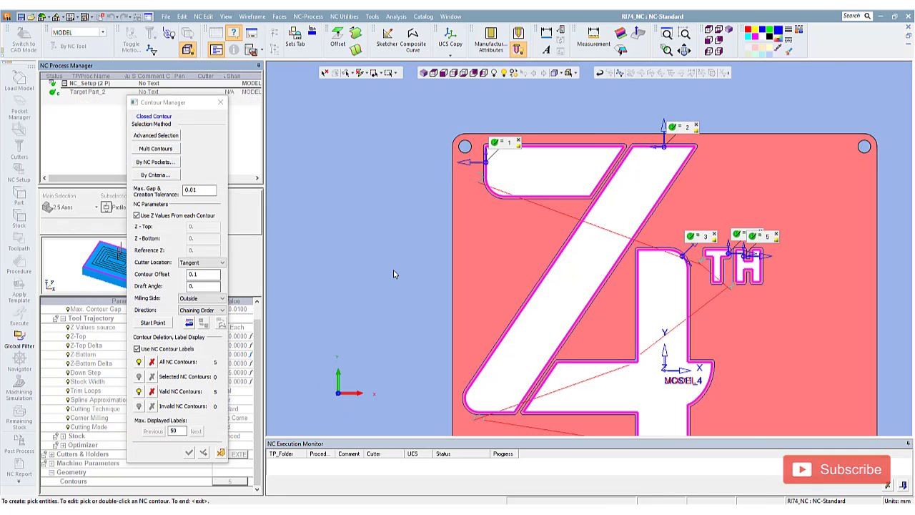
middle_click_drag(580, 205, 492, 159)
scroll(492, 159, "down", 2)
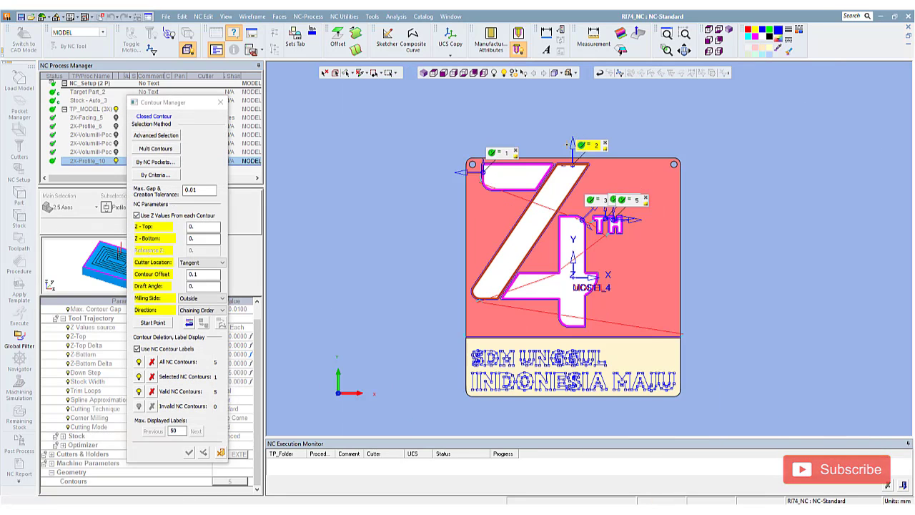
scroll(622, 190, "up", 3)
left_click(535, 168)
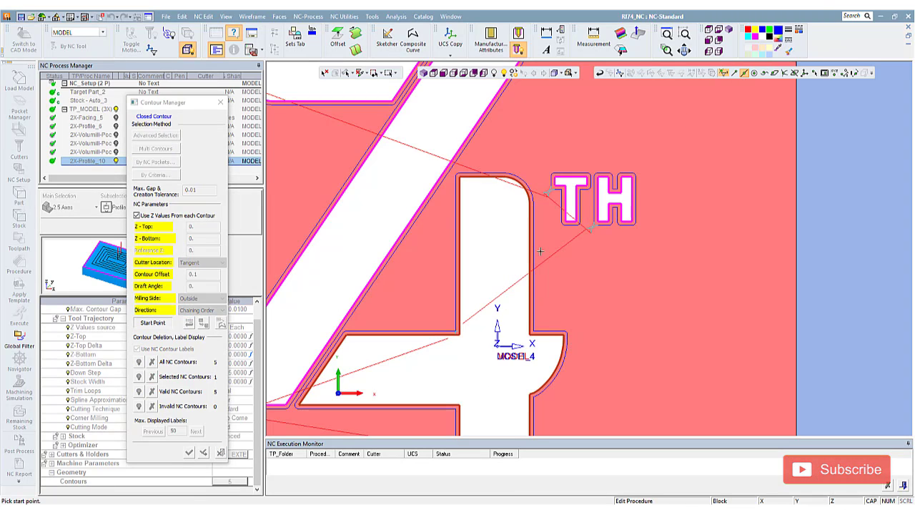
scroll(595, 273, "down", 2)
left_click(563, 348)
scroll(638, 245, "up", 2)
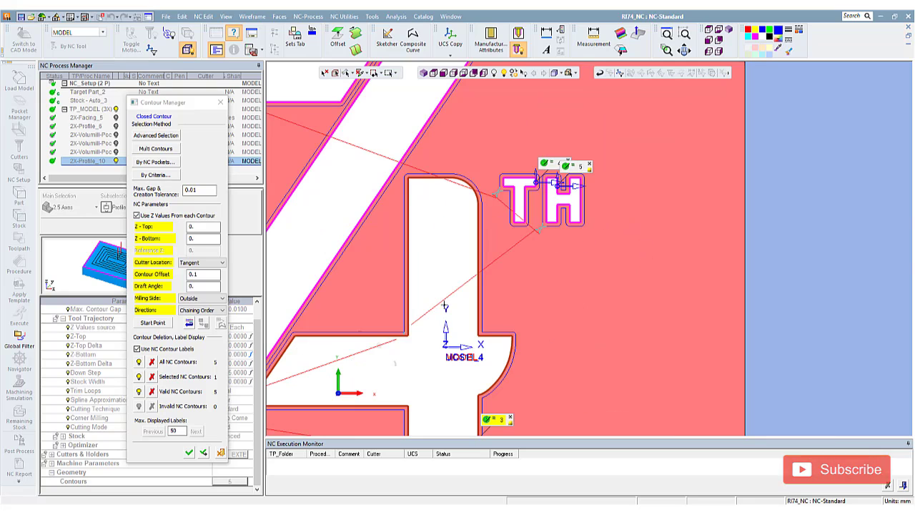
scroll(611, 262, "down", 1)
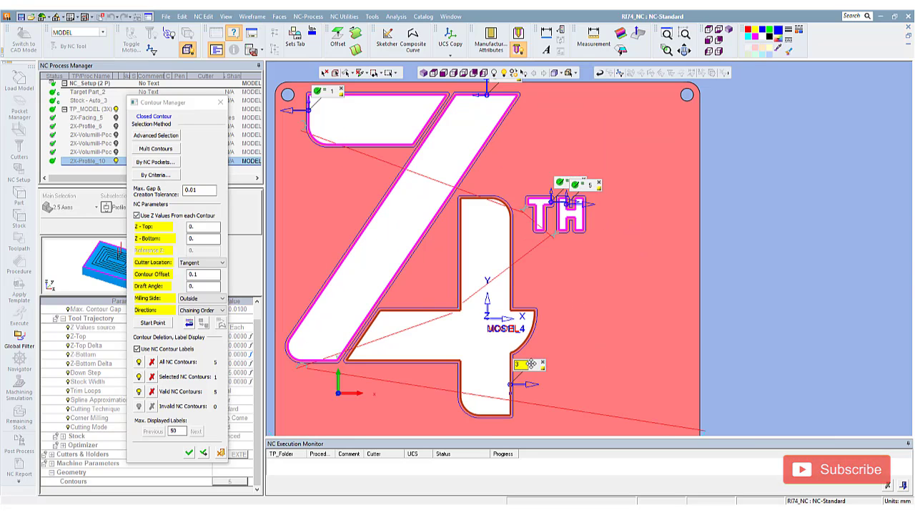
left_click(589, 308)
Place the T and H contours' start points at the bottom of each letter
scroll(575, 215, "up", 2)
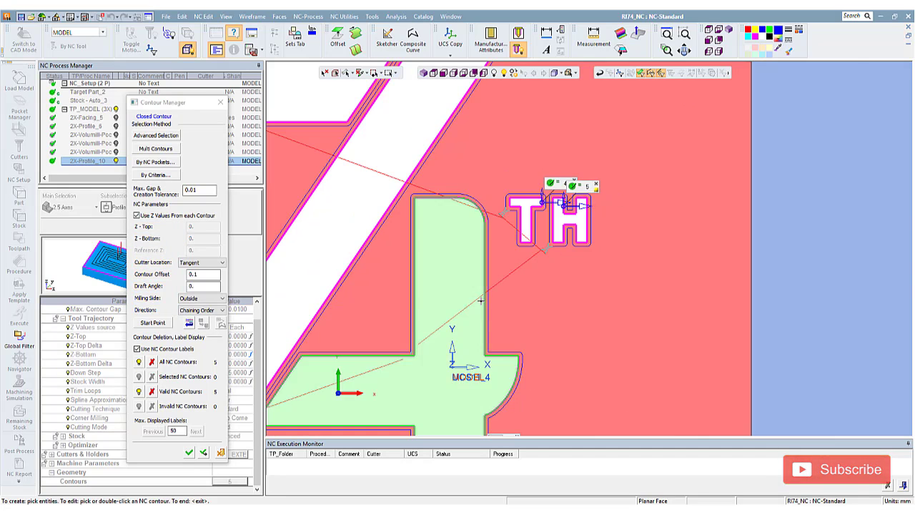
scroll(714, 255, "down", 2)
scroll(583, 207, "up", 2)
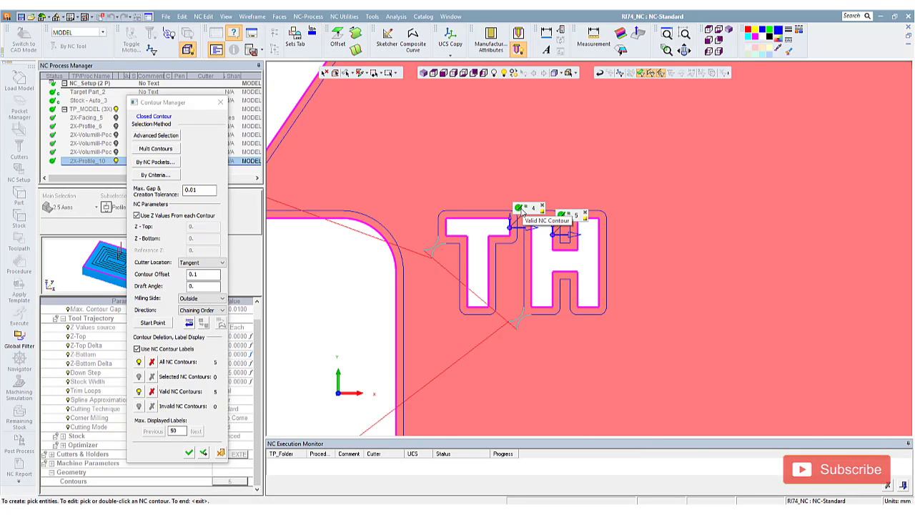
left_click(522, 211)
left_click(153, 322)
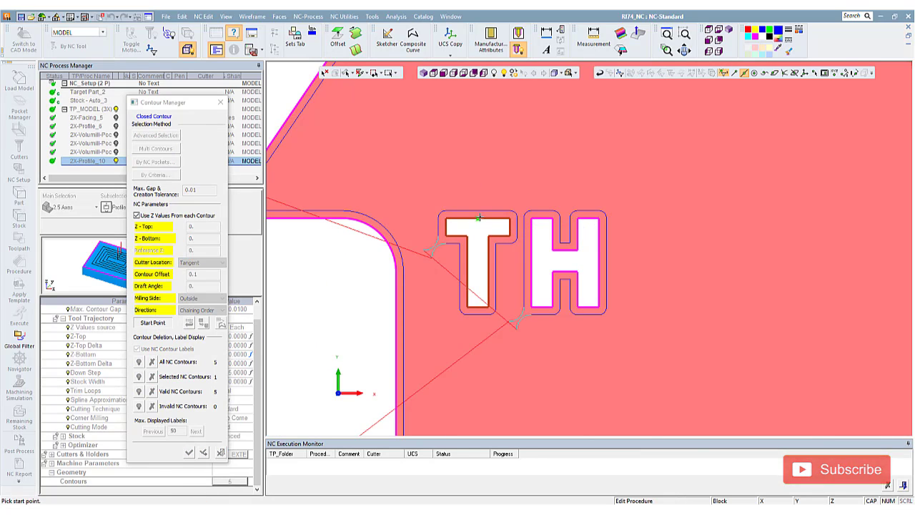
left_click(478, 308)
left_click(565, 223)
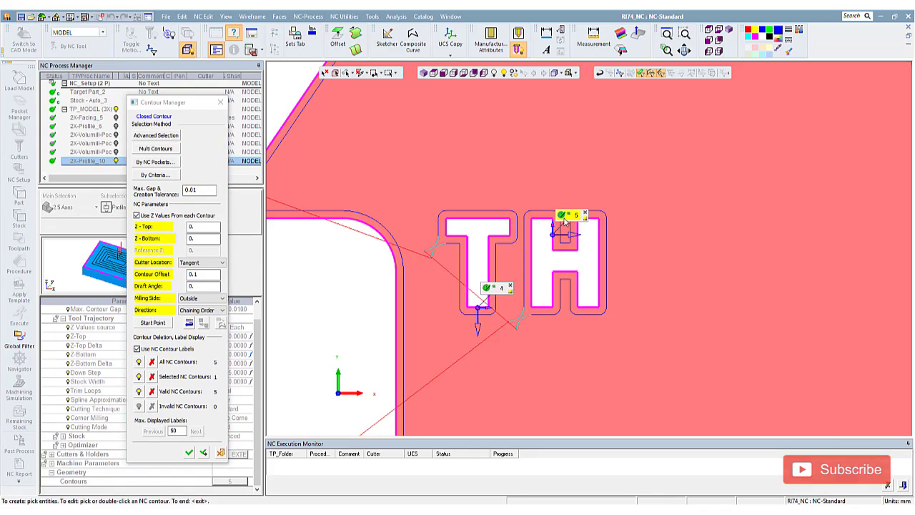
Finish the contours with Z-Bottom -5 and accept the stock warning to save 2X-Profile_10
left_click(189, 452)
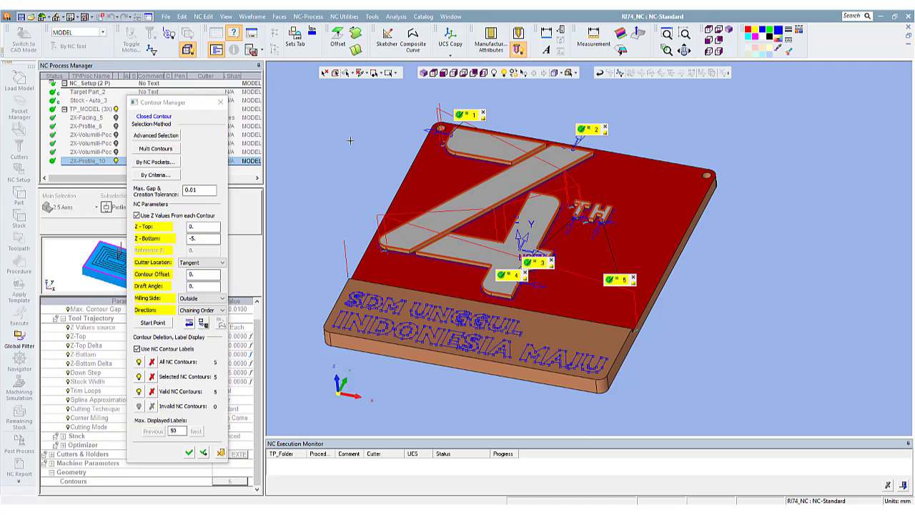
key("Return")
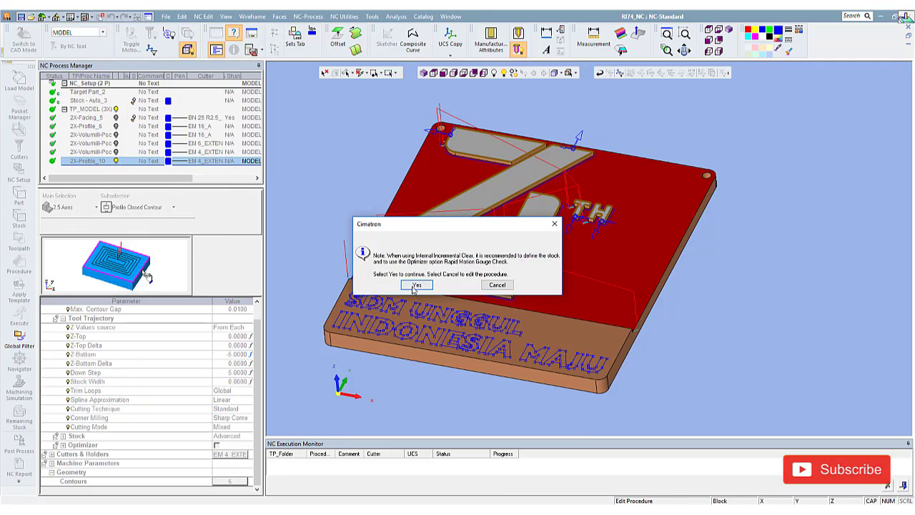
left_click(417, 288)
mouse_move(339, 148)
middle_mouse_down()
mouse_move(404, 158)
mouse_move(412, 169)
mouse_move(390, 178)
middle_mouse_up()
scroll(411, 167, "up", 3)
Create open-contour procedure 2X-Profile_11 following the red/bronze plate edge
left_click(19, 261)
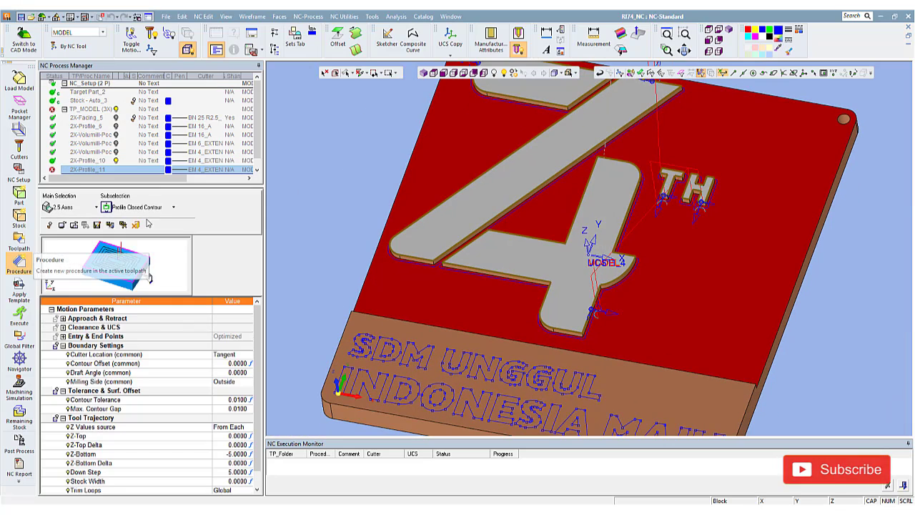
left_click(173, 206)
left_click(165, 282)
scroll(261, 343, "down", 1)
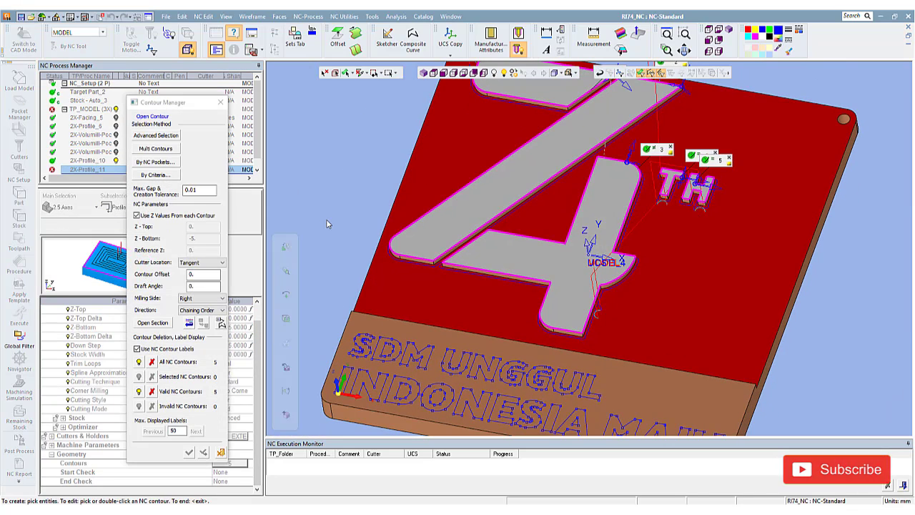
left_click(432, 328)
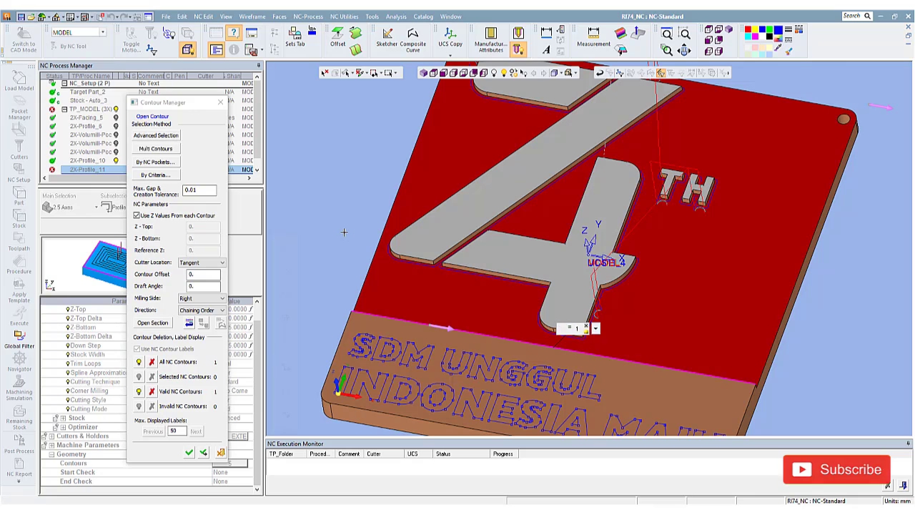
middle_click(344, 233)
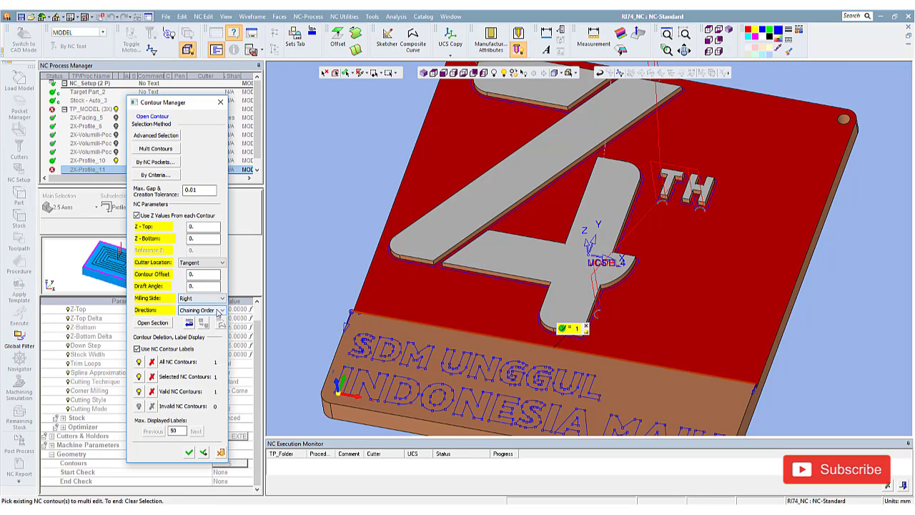
middle_click(226, 469)
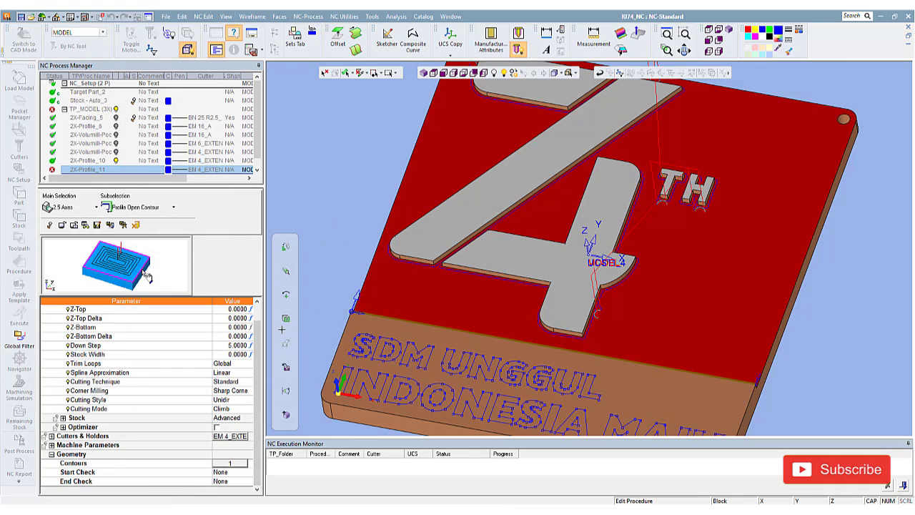
Set milling side Left and save and calculate 2X-Profile_11
left_click(226, 469)
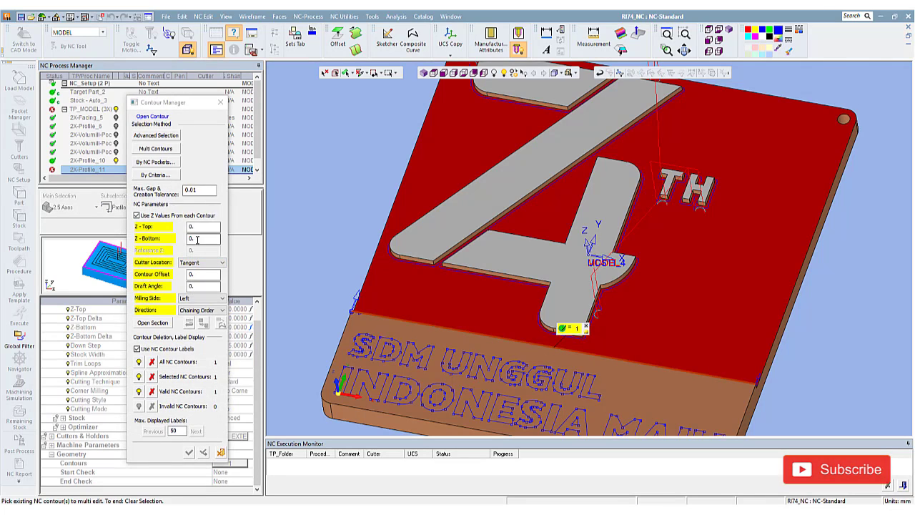
left_click(189, 452)
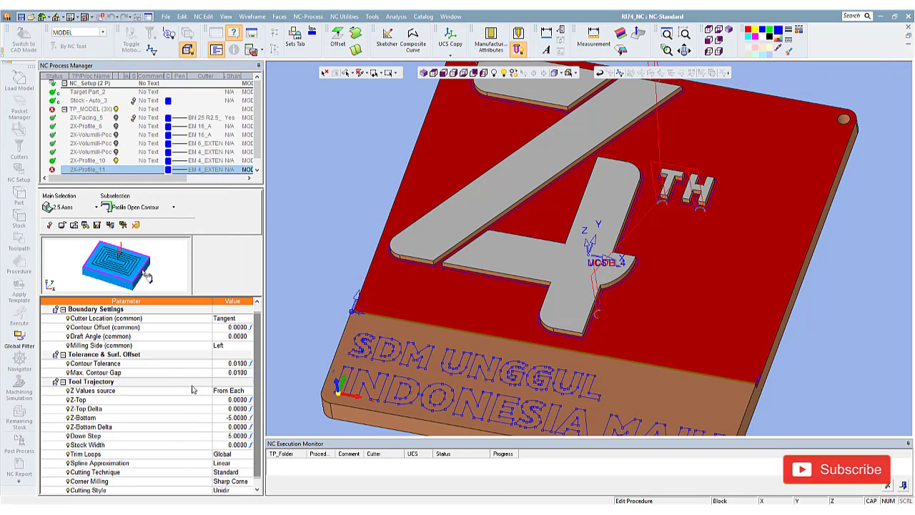
right_click(172, 362)
left_click(186, 404)
right_click(266, 219)
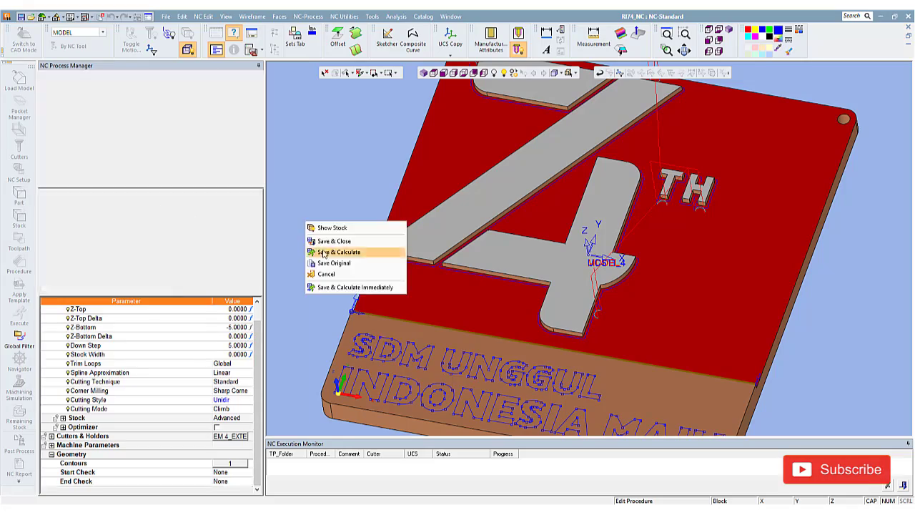
left_click(306, 251)
key("Return")
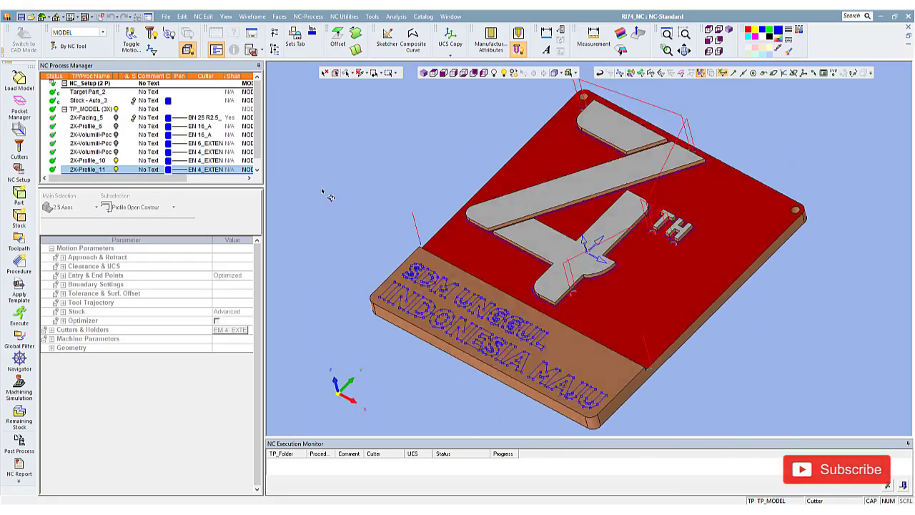
Create 2X-Profile_12 as a Profile Closed Contour procedure
left_click(247, 161)
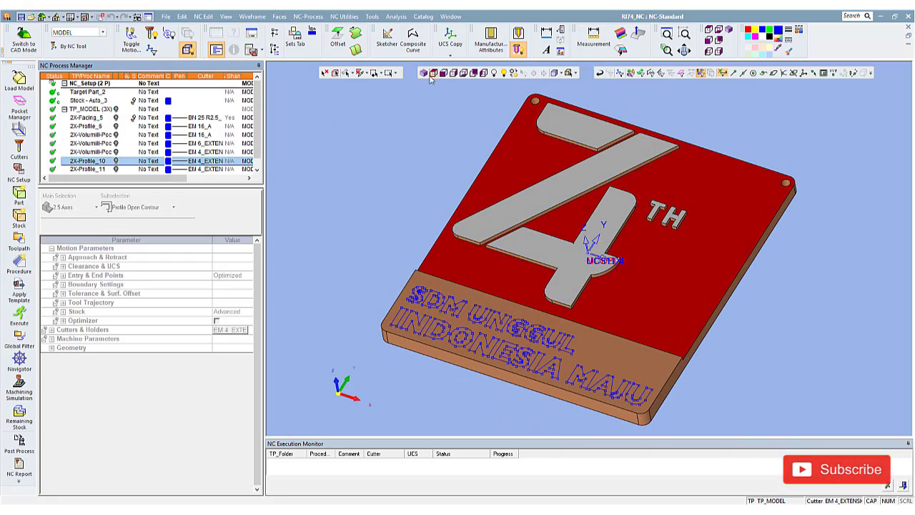
left_click(19, 263)
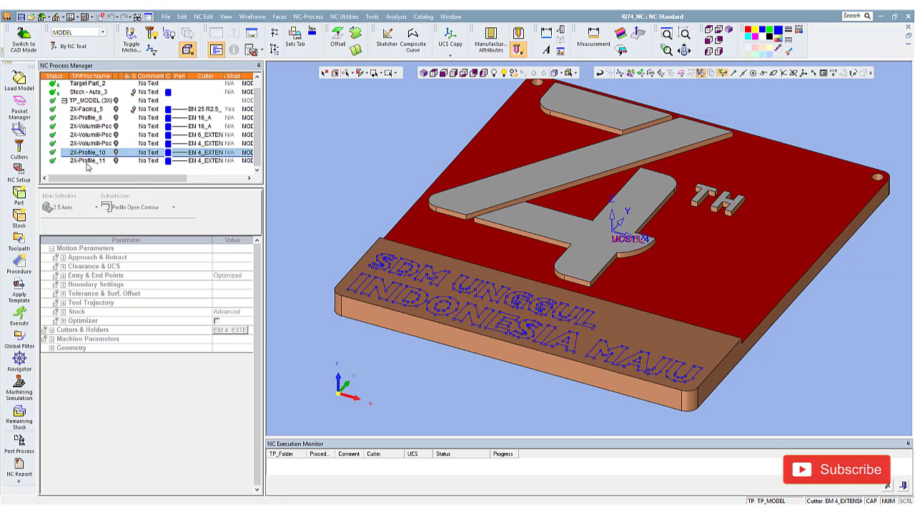
left_click(146, 207)
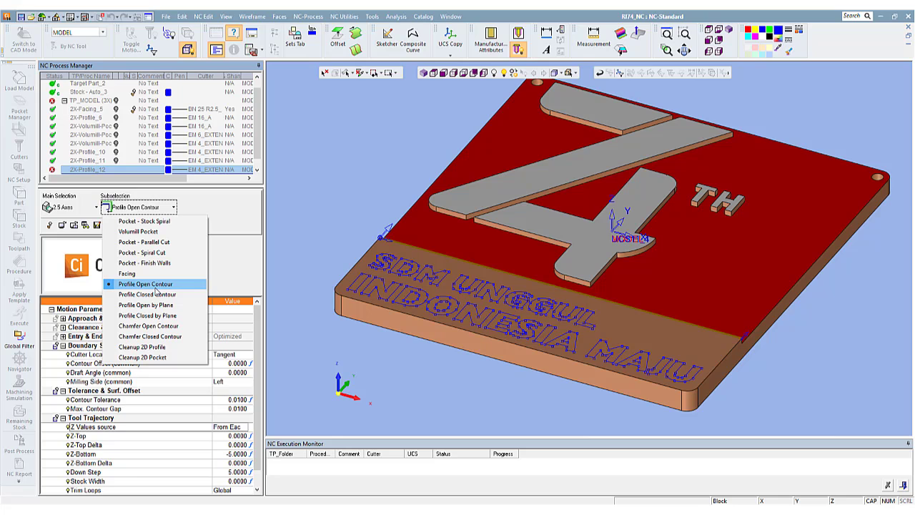
left_click(158, 295)
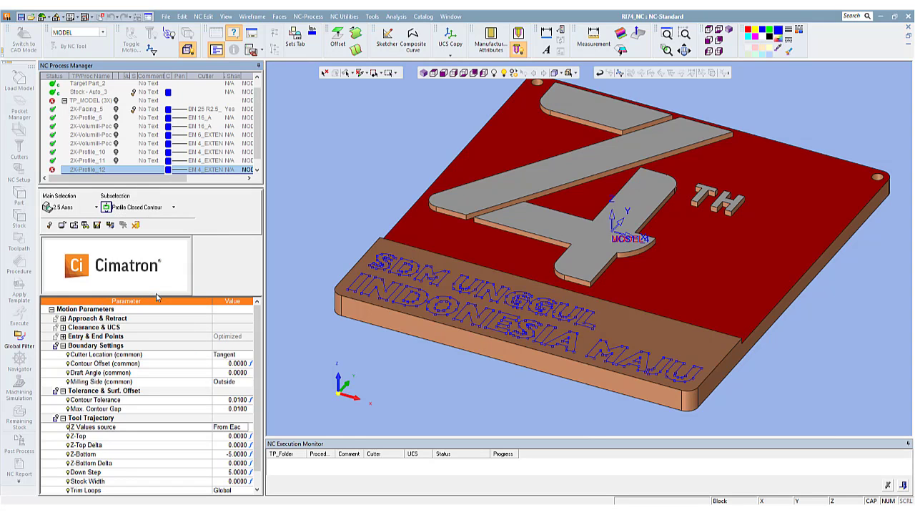
Set the contour retract type to Normal and Z-Bottom to -1
left_click(64, 319)
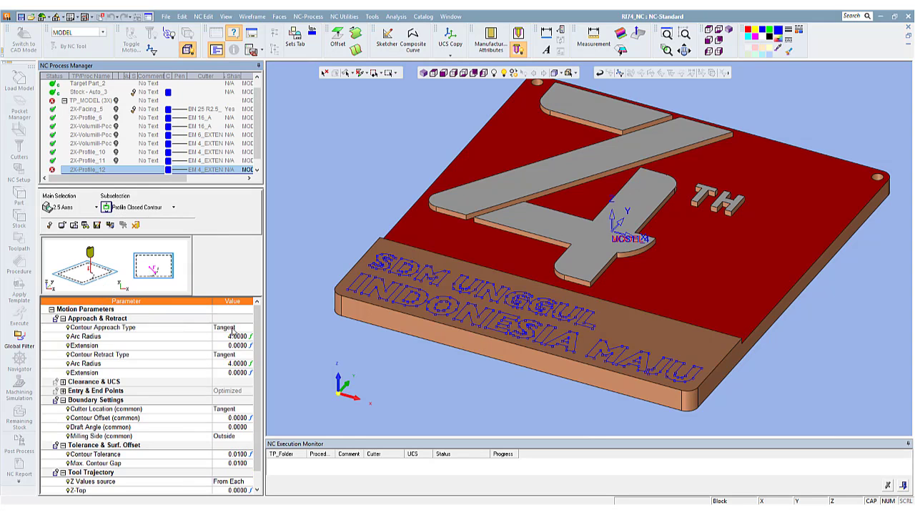
type("0")
left_click(221, 355)
left_click(224, 364)
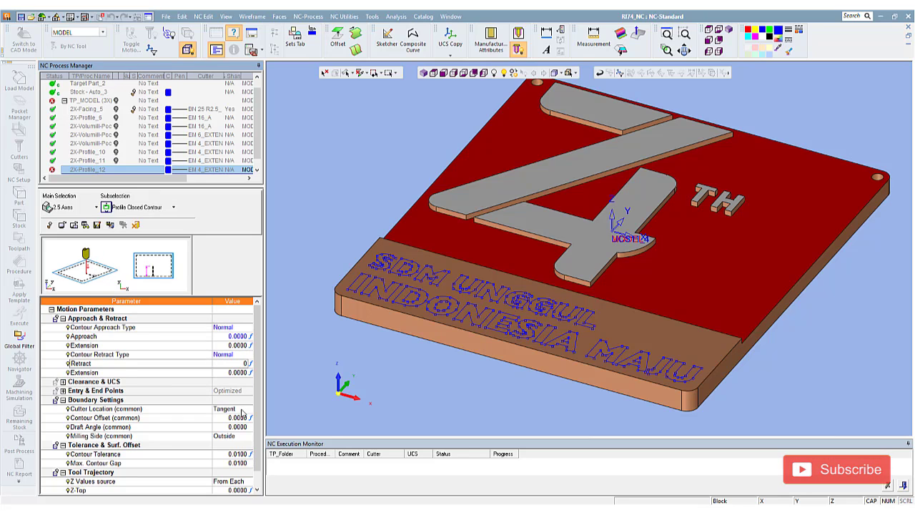
scroll(242, 414, "down", 3)
scroll(236, 415, "down", 1)
left_click(218, 418)
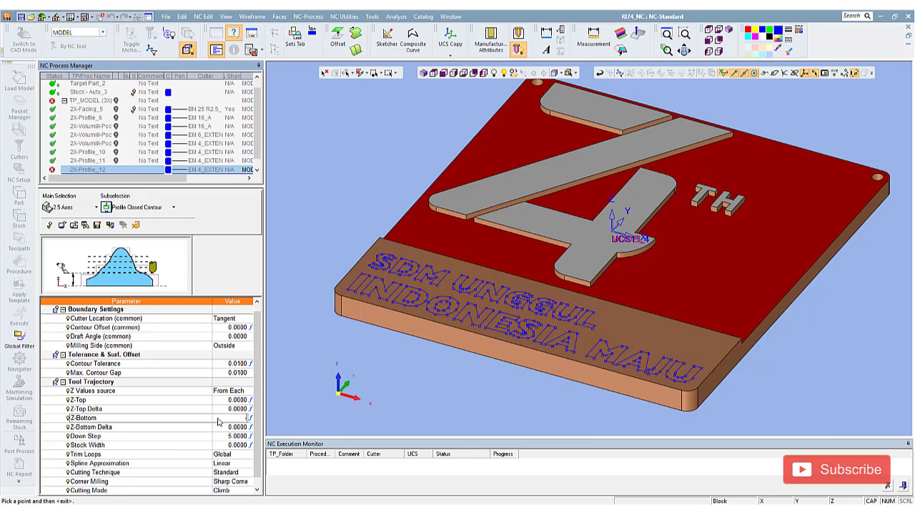
type("-1")
scroll(229, 422, "down", 2)
left_click(230, 454)
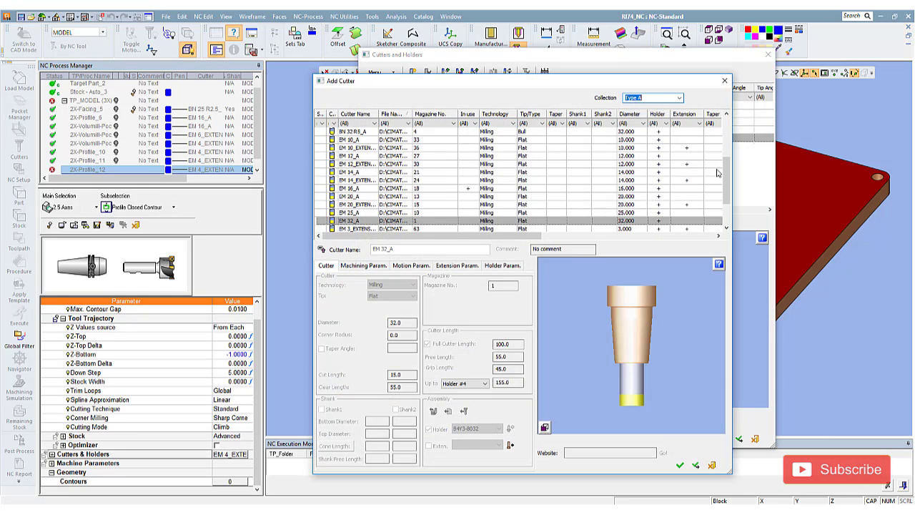
Assign the 0.2 mm ball MARKING TOOLS cutter from the DRILL collection
left_click(679, 97)
left_click(672, 145)
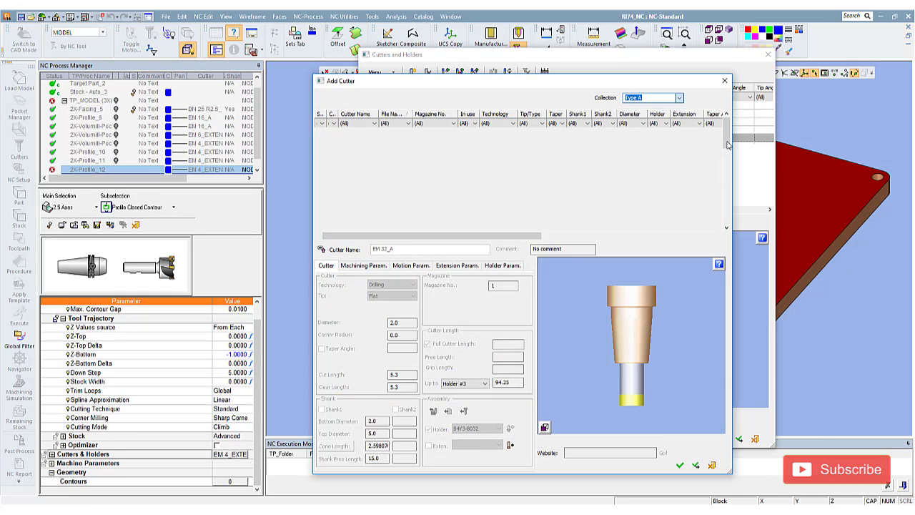
scroll(607, 179, "down", 5)
left_click(607, 195)
left_click(680, 466)
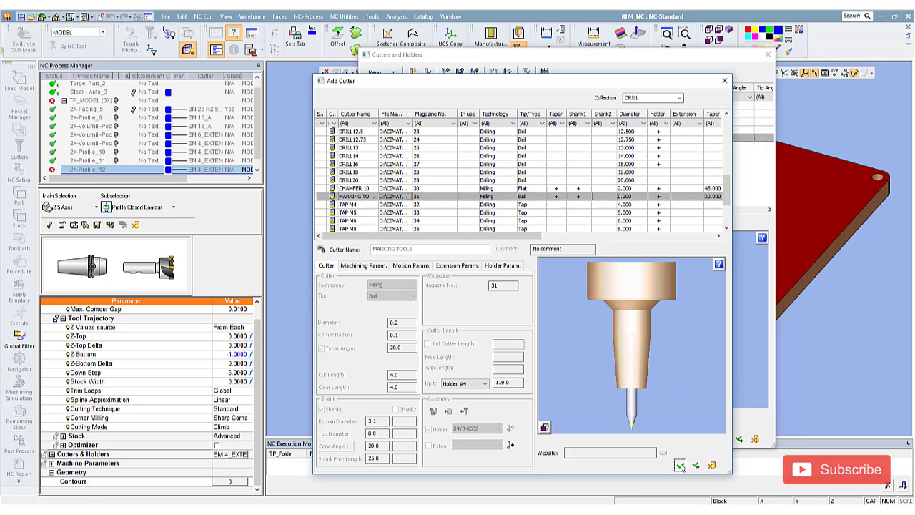
left_click(723, 440)
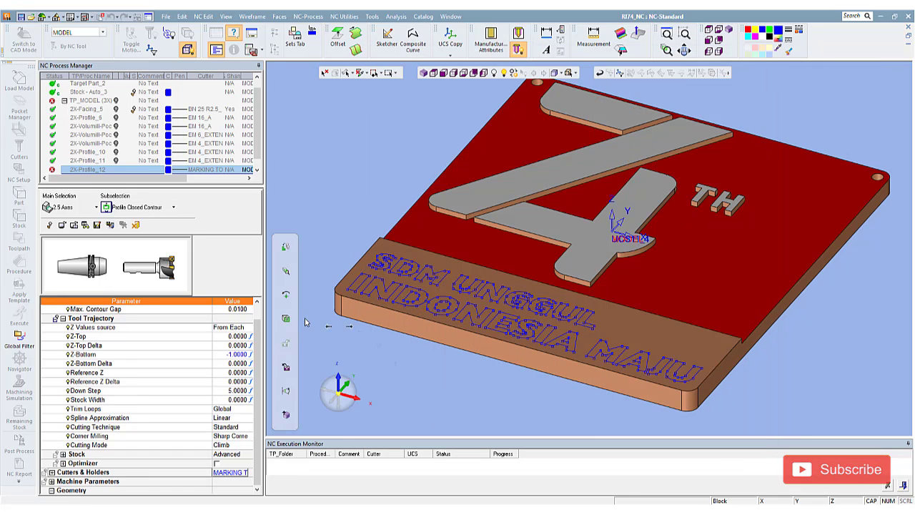
left_click_drag(259, 340, 259, 436)
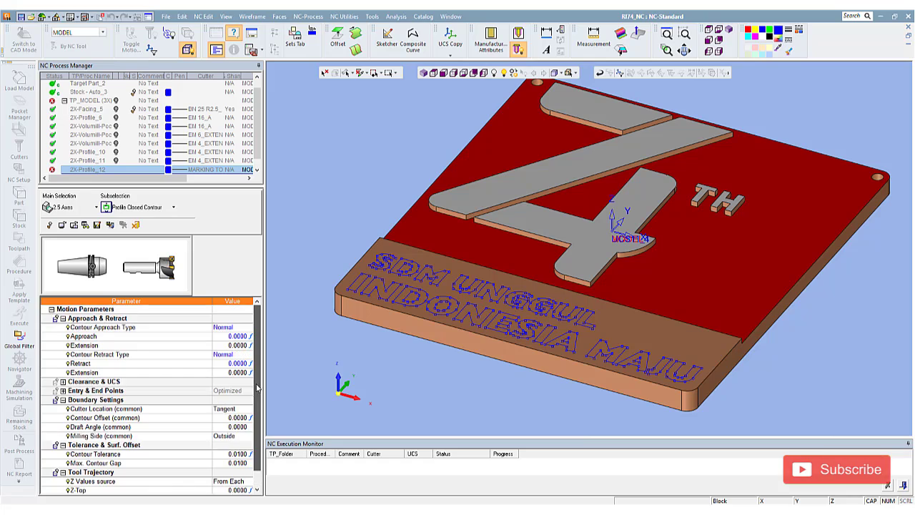
left_click(236, 484)
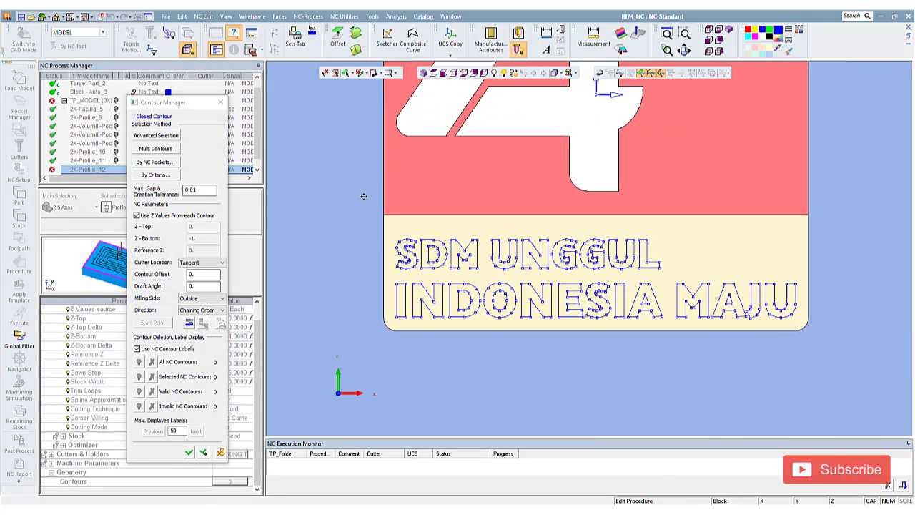
Box-select the lettering with Advanced Selection to create 27 text contours
left_click(156, 135)
left_click_drag(718, 315, 720, 316)
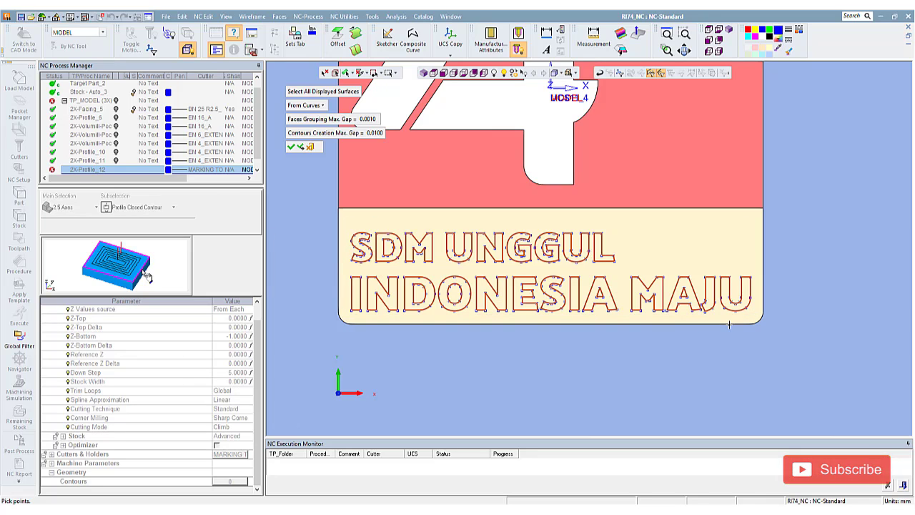
middle_click(658, 359)
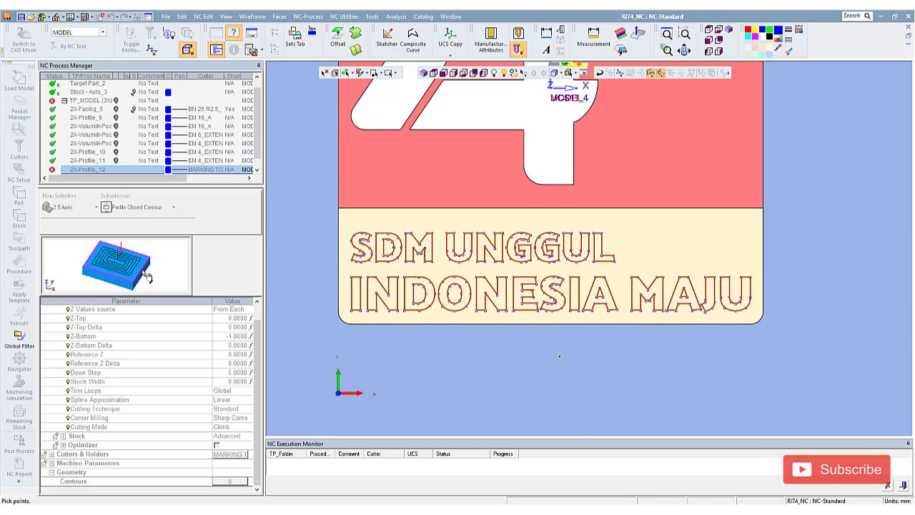
middle_click(512, 335)
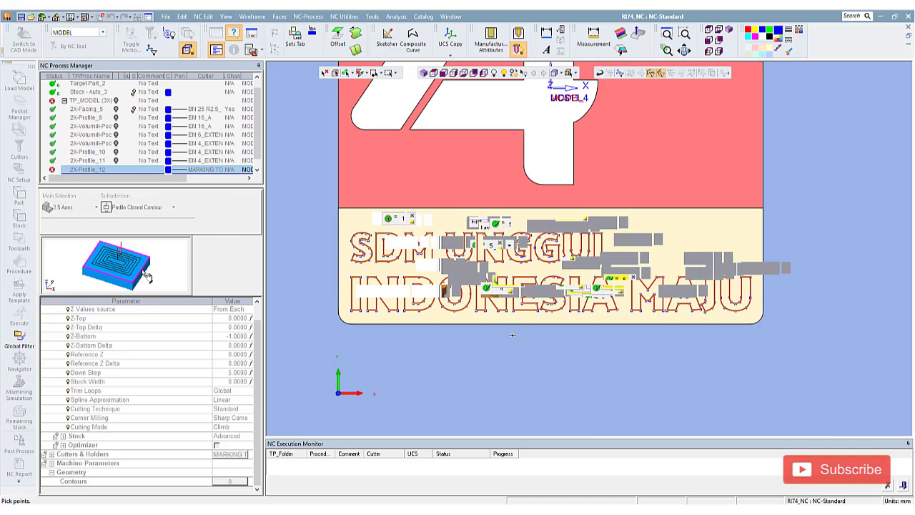
middle_click(458, 354)
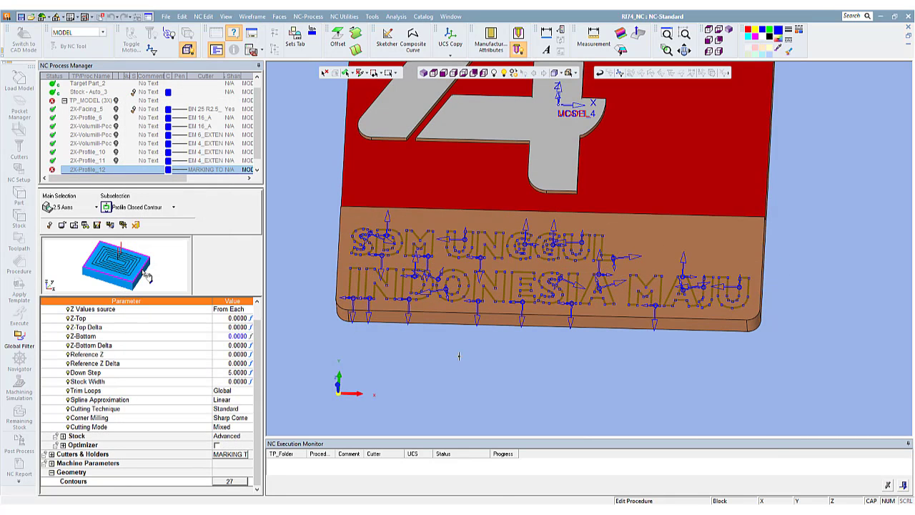
Set Z values to General with Z-Bottom -1 and Down Step 0.5
left_click(236, 309)
left_click(222, 345)
left_click(219, 354)
type("-1")
key("Return")
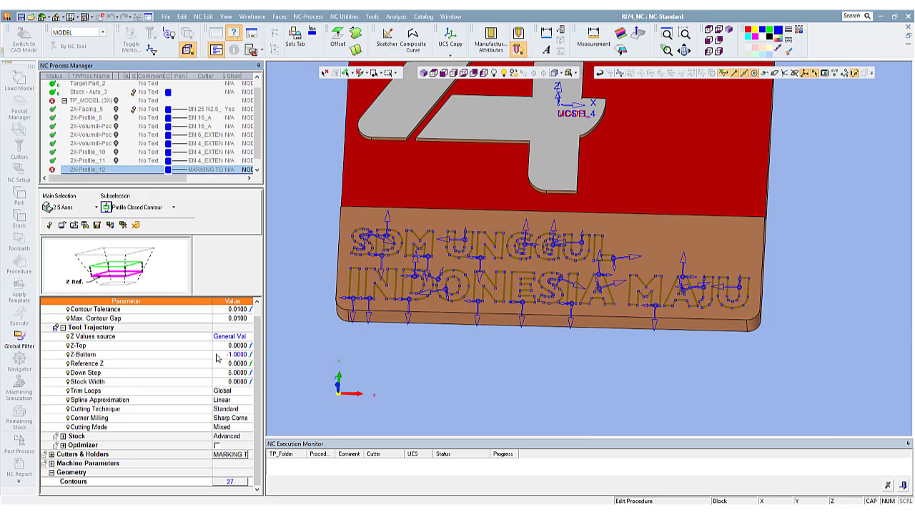
left_click(219, 372)
type("0.5")
key("Return")
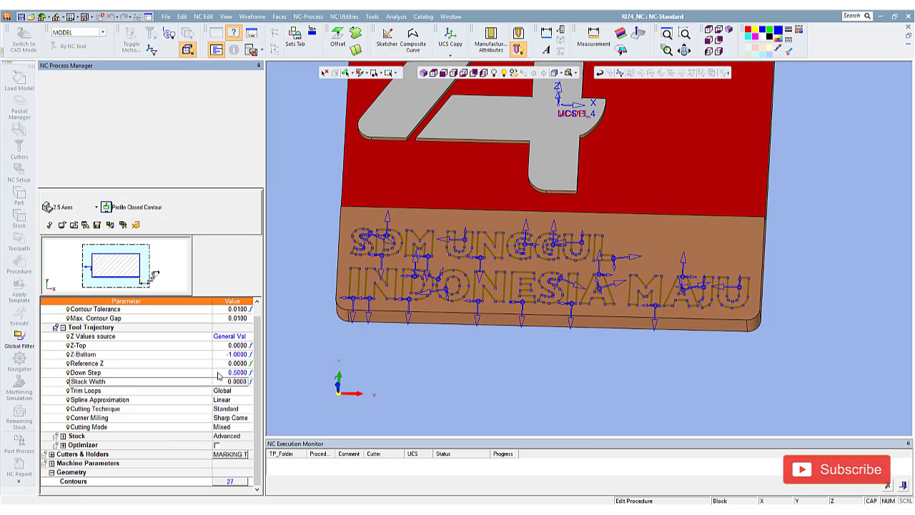
Calculate 2X-Profile_12 and inspect its lettering toolpath in wireframe, then shaded
right_click(304, 188)
left_click(318, 215)
key("Return")
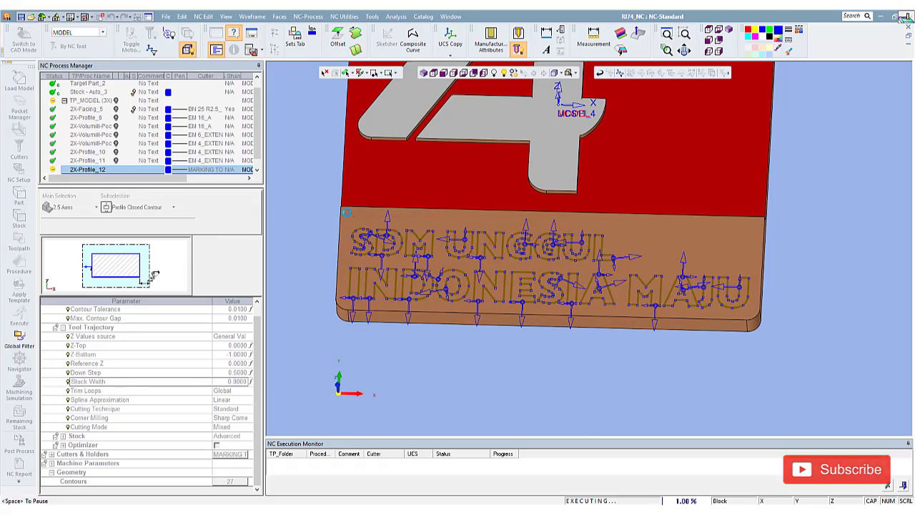
middle_click_drag(329, 197, 332, 183)
scroll(333, 185, "up", 3)
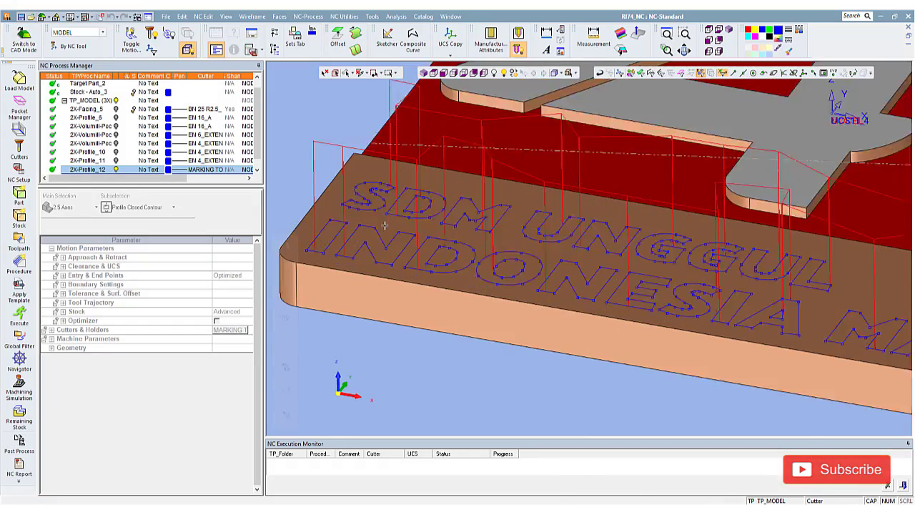
scroll(333, 184, "up", 2)
left_click(553, 73)
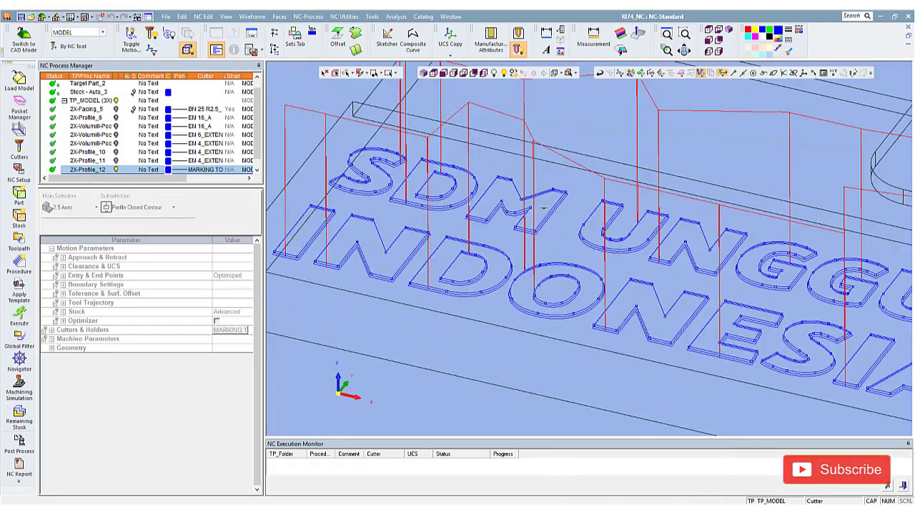
left_click(555, 73)
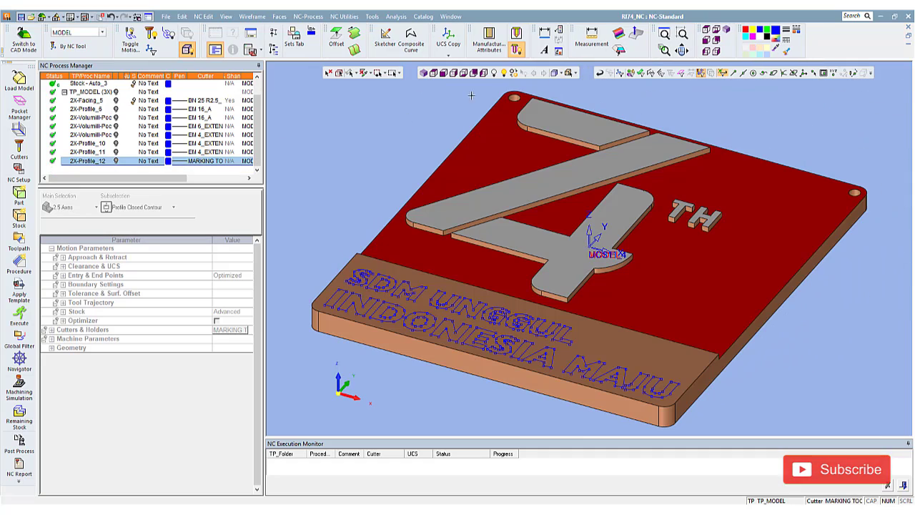
Apply the Drill 6-10 template from the 2.deep hole peck folder to the part
left_click(18, 293)
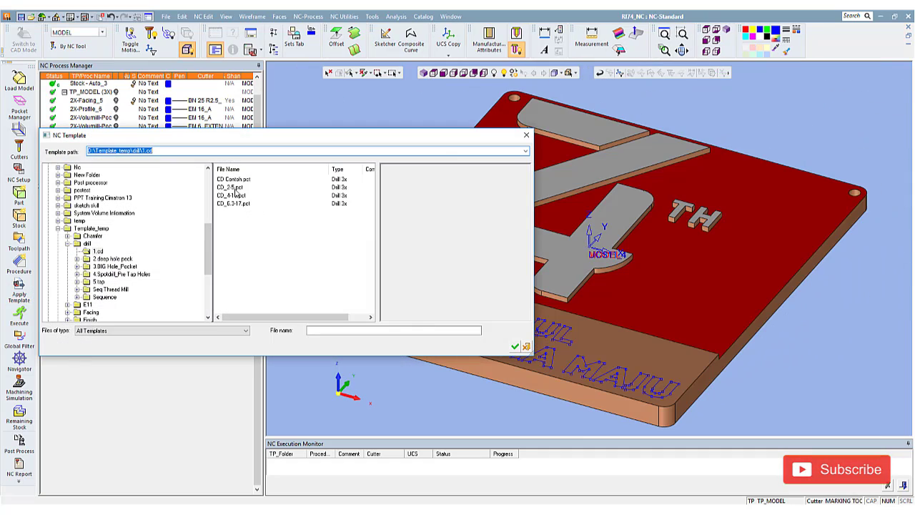
key("Return")
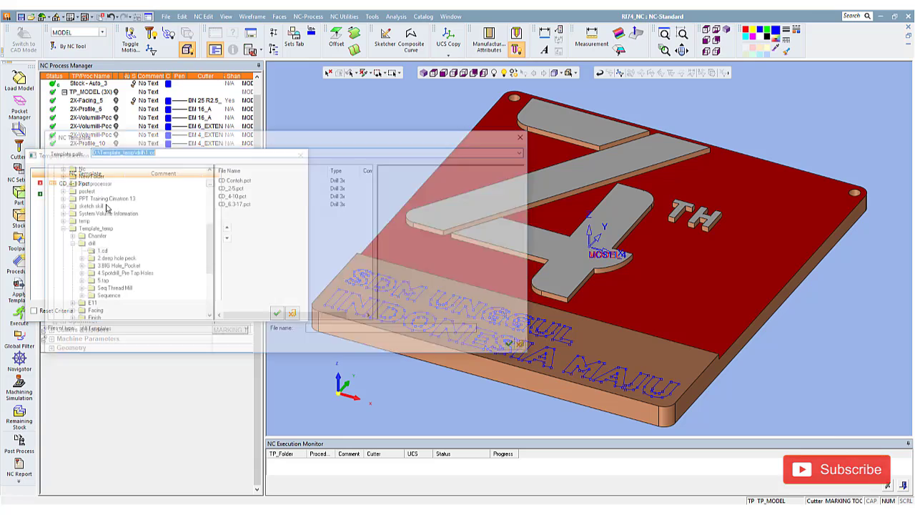
left_click(109, 259)
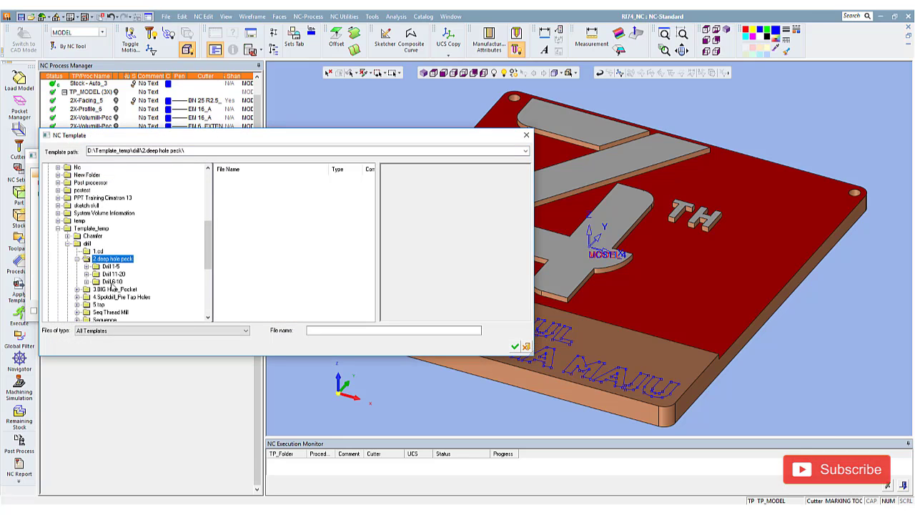
left_click(111, 283)
left_click(514, 347)
left_click(276, 313)
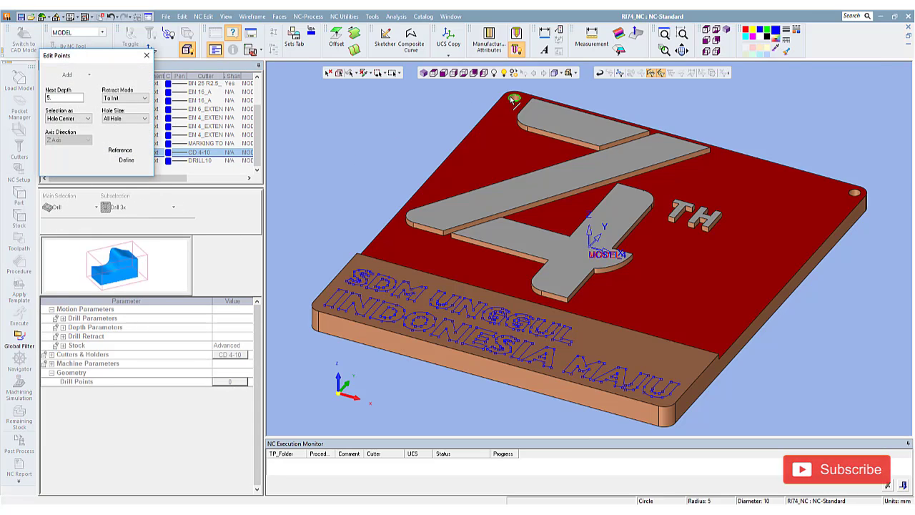
Assign both corner holes as Drill-3X_13's drill points and save and calculate it
left_click(848, 194)
middle_click(332, 159)
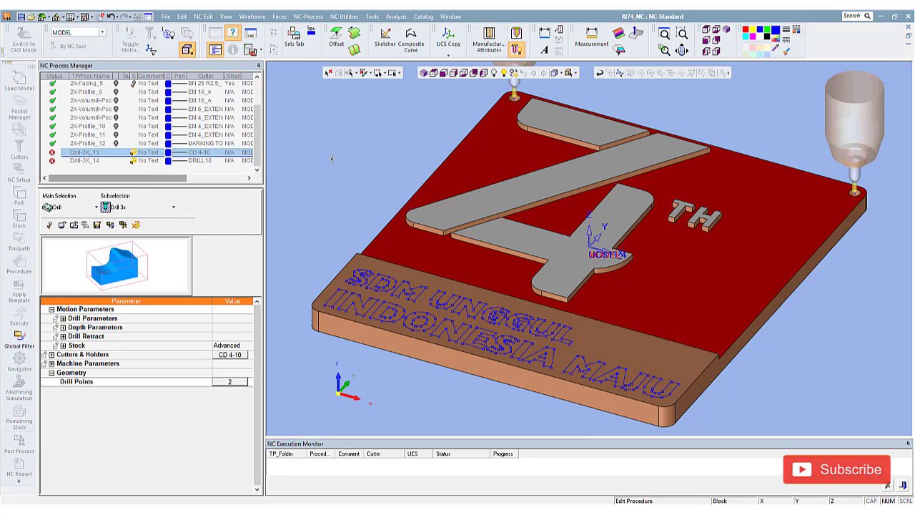
right_click(333, 158)
left_click(350, 186)
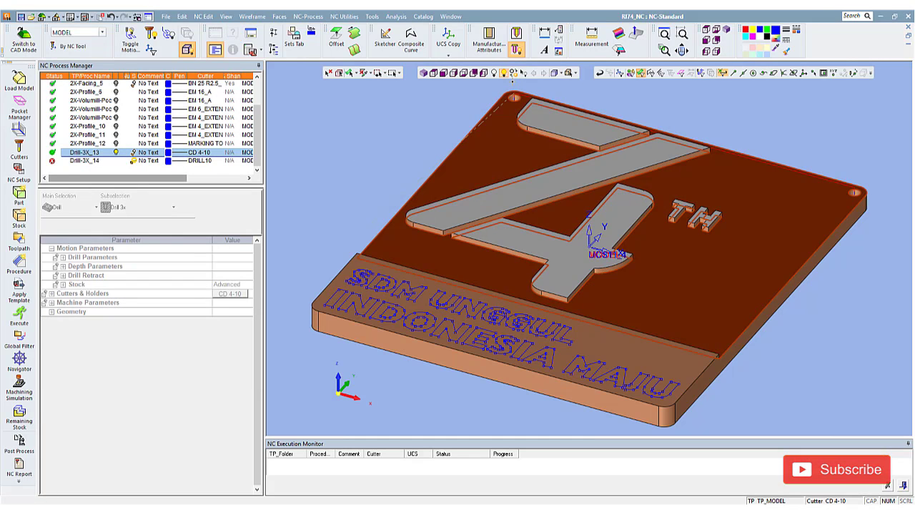
Confirm the two corner holes as Drill-3X_14's drill points and calculate it
double_click(85, 160)
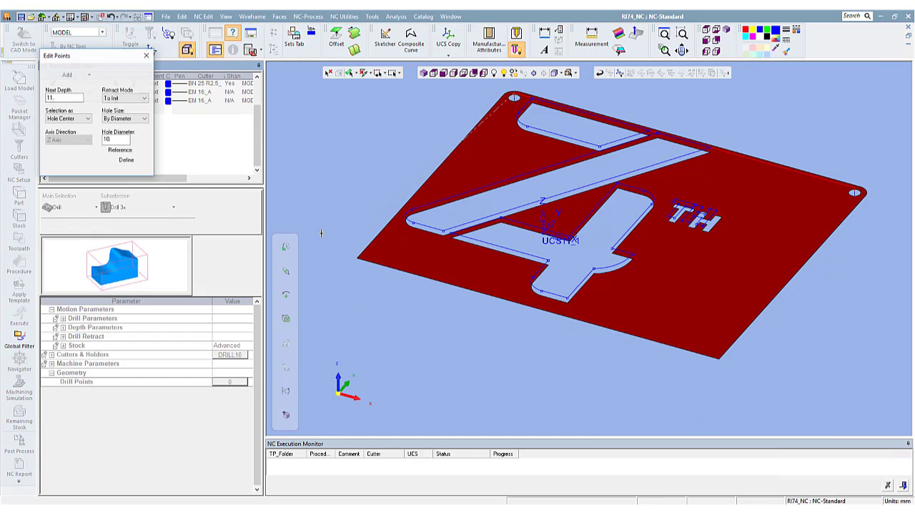
middle_click(339, 181)
right_click(340, 181)
left_click(357, 210)
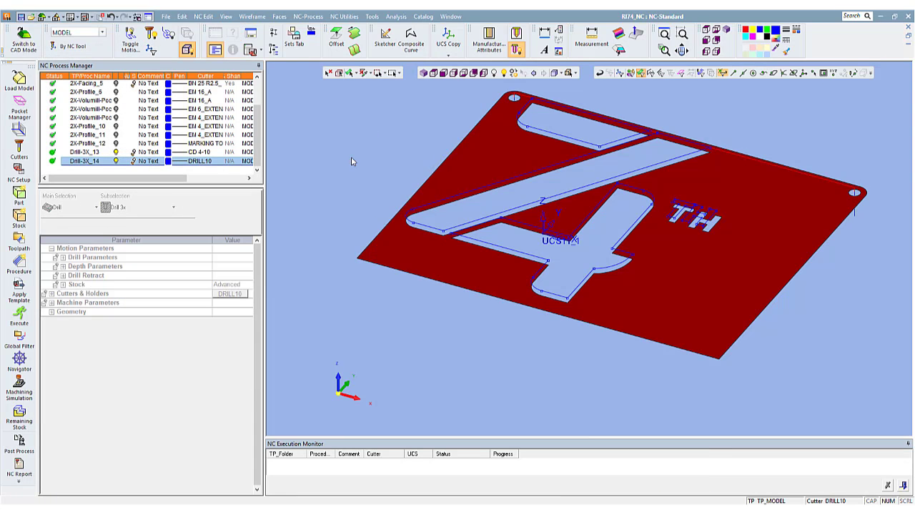
Set Drill-3X_14's global drill depth to 22 and recalculate it
double_click(79, 162)
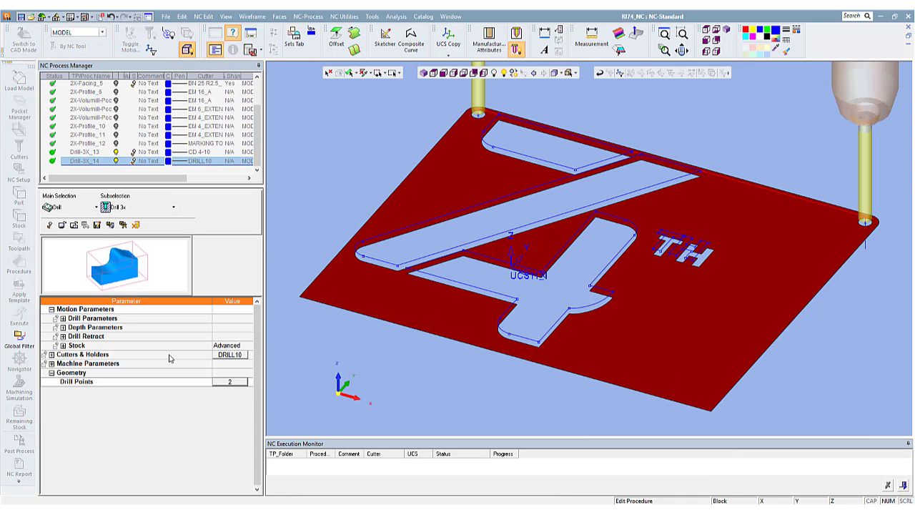
left_click(63, 326)
type("22")
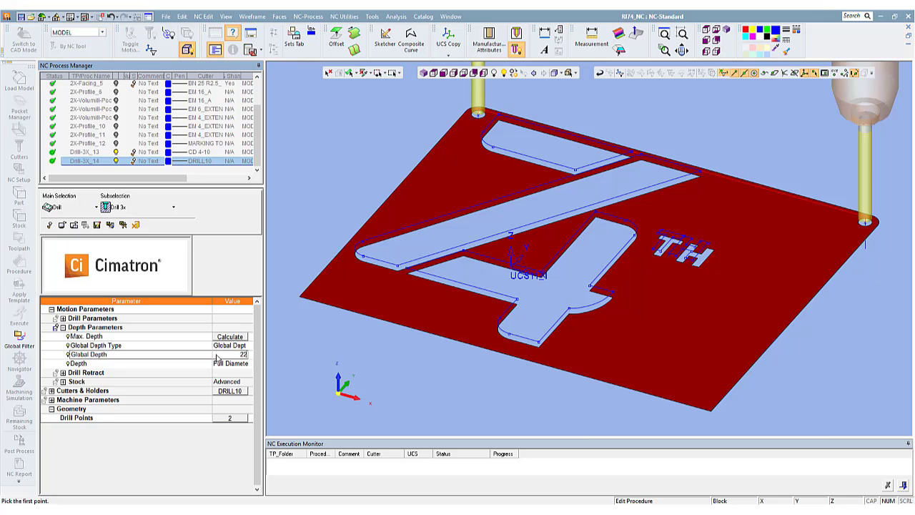
key("Return")
right_click(318, 133)
left_click(336, 163)
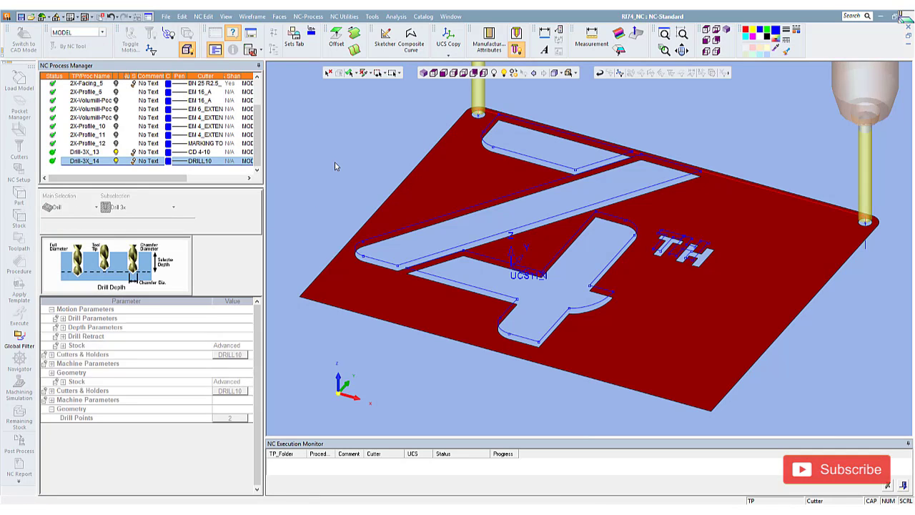
Show the stock solid in an isometric fit view and select the TP_MODEL toolpath
left_click(505, 73)
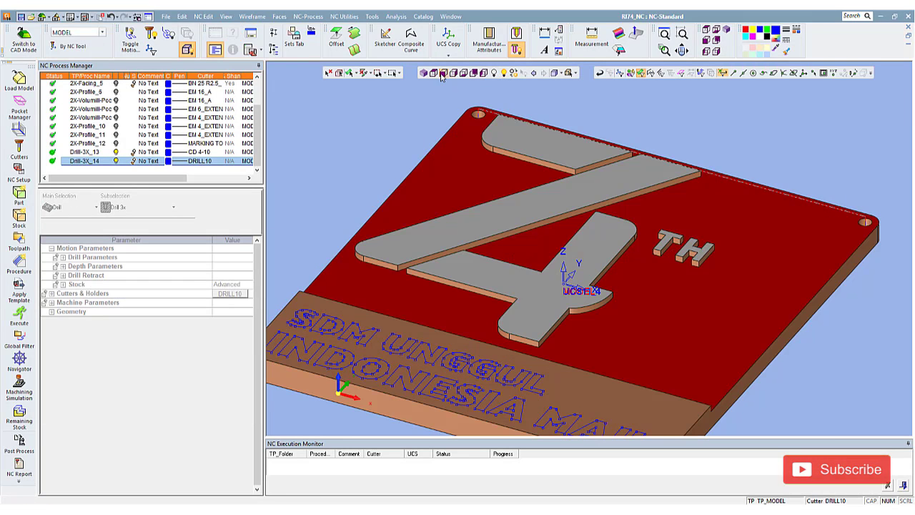
left_click(424, 73)
scroll(143, 122, "up", 1)
left_click(86, 92)
Load TP_MODEL into the NC Simulator and play all 10 procedures to completion
left_click(20, 390)
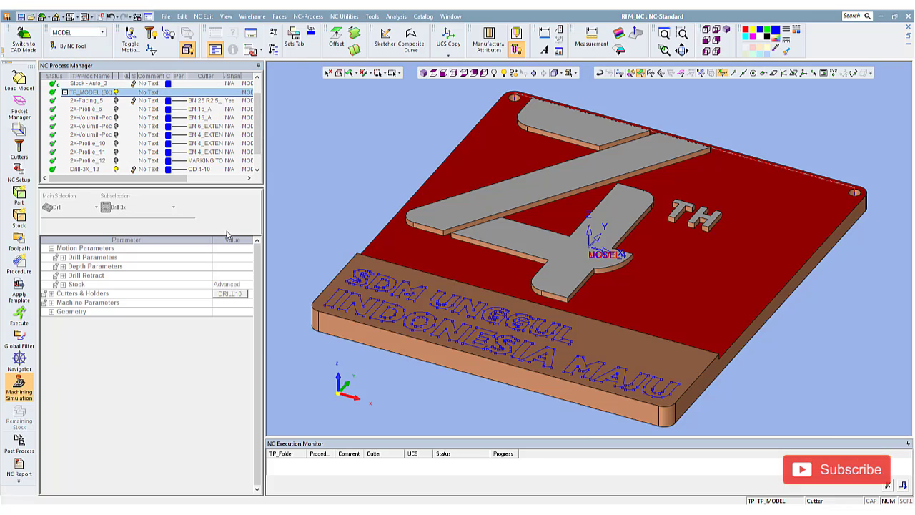
left_click(409, 346)
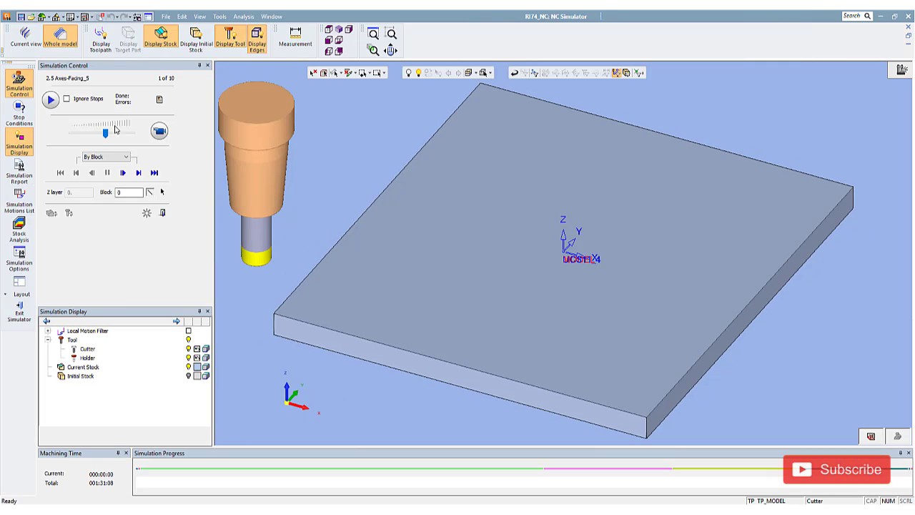
left_click(159, 131)
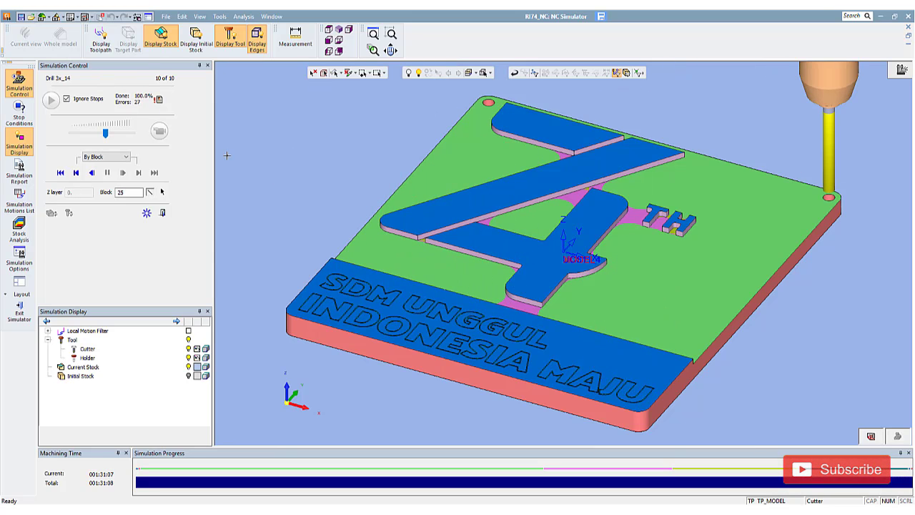
Switch the simulator to Top view to inspect the engraved 4TH logo and lettering
left_click(330, 32)
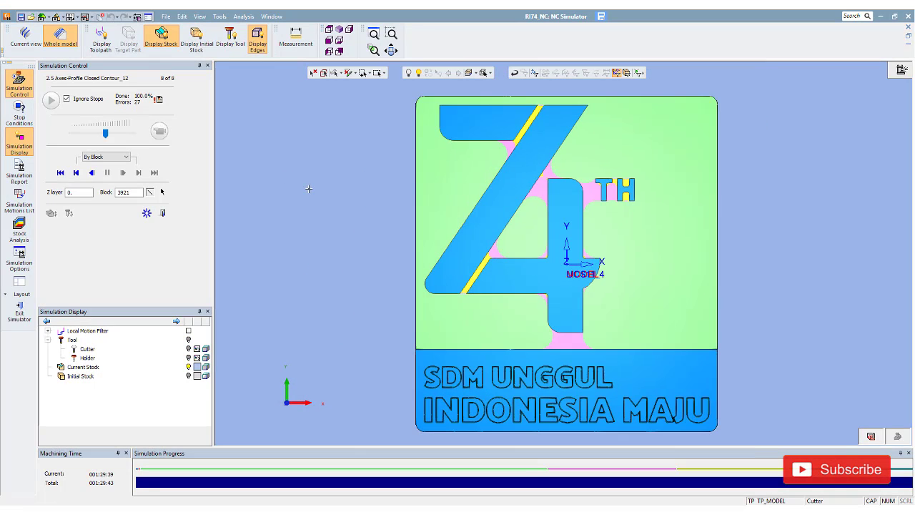